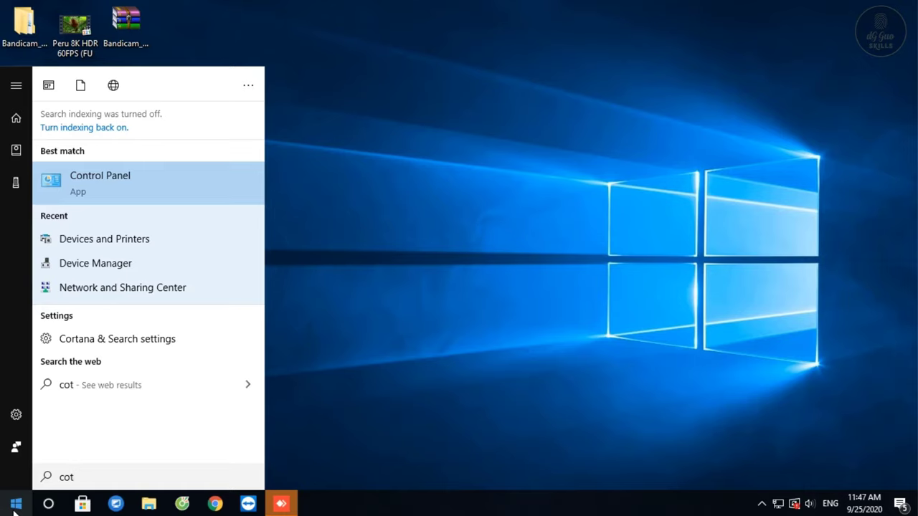
# Find Control Panel through the system search and open its Devices and Printers page
pyautogui.write('ro')
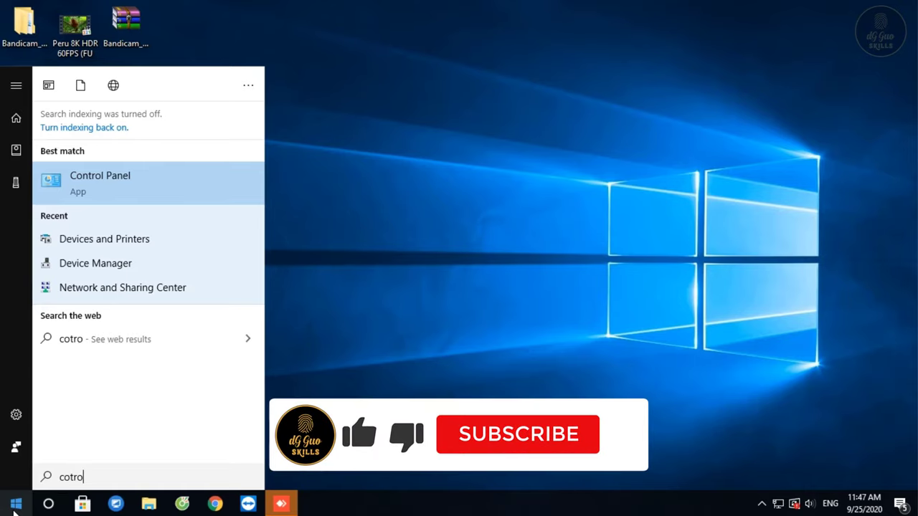
pyautogui.write('l')
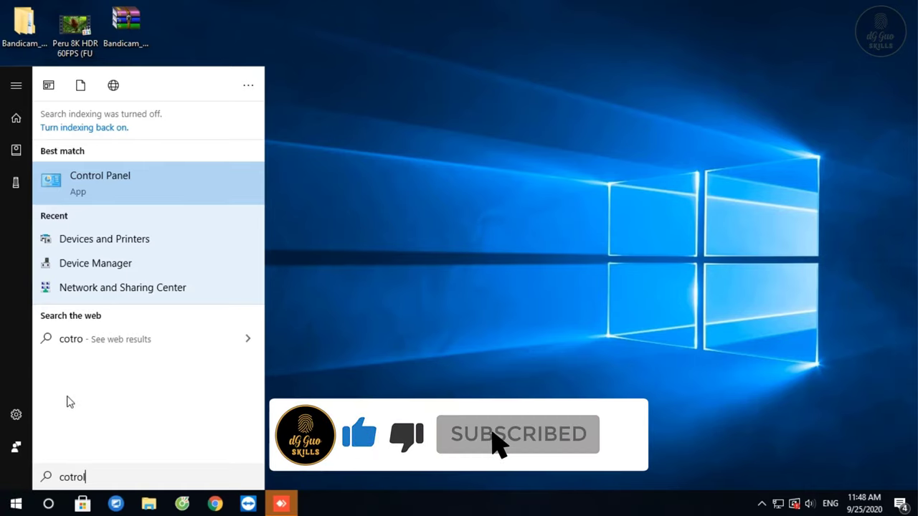
pyautogui.click(92, 177)
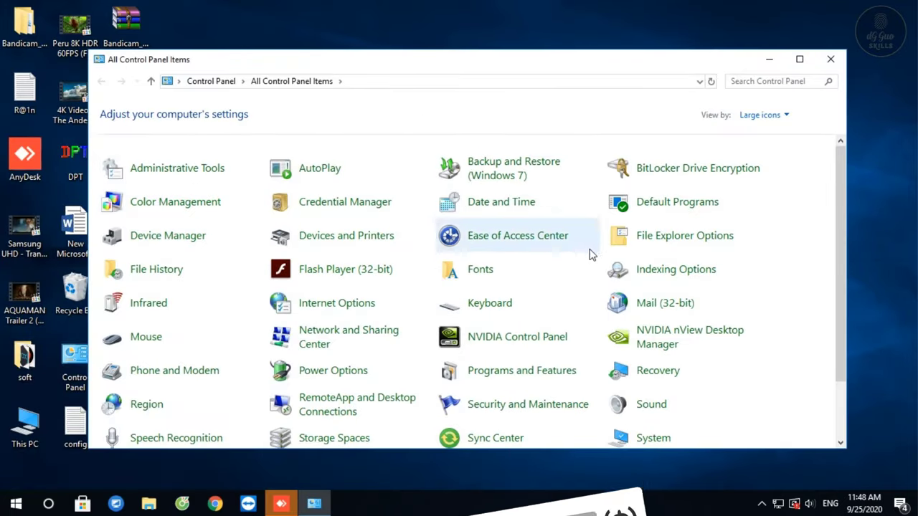
pyautogui.click(362, 237)
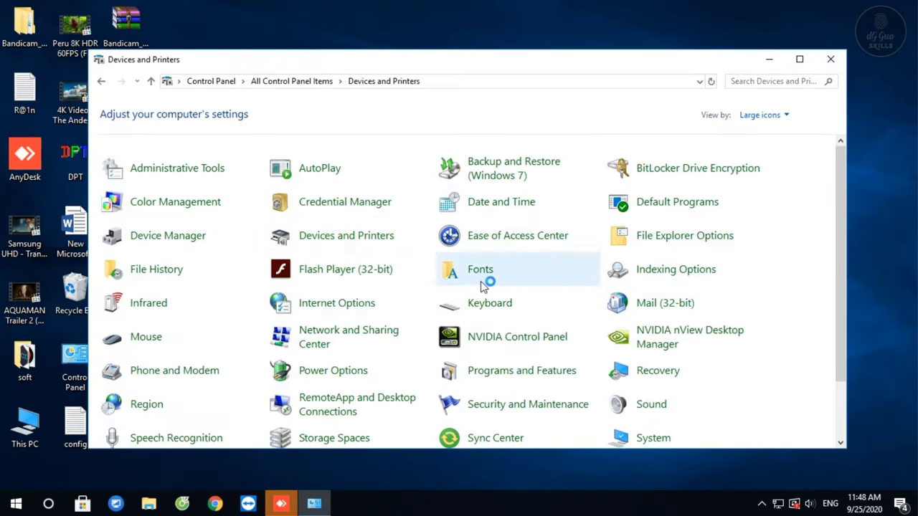
# Share the Brother HL-L2320D series printer with the share name "Brother HL-L2320D series"
pyautogui.scroll(-3, 290, 313)
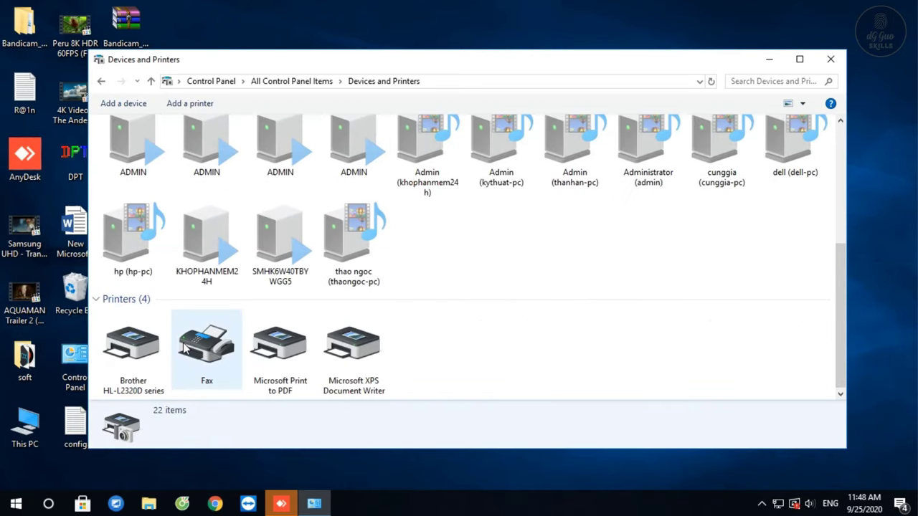
pyautogui.click(121, 356)
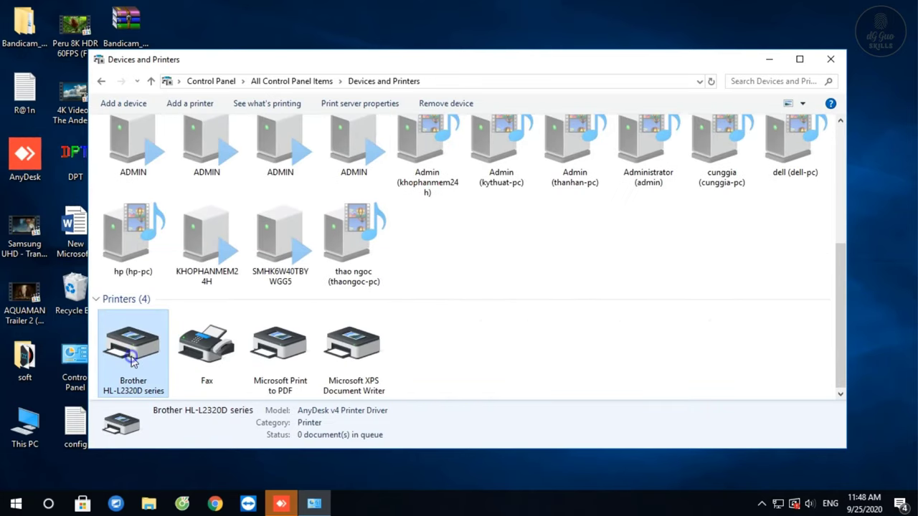
pyautogui.rightClick(132, 362)
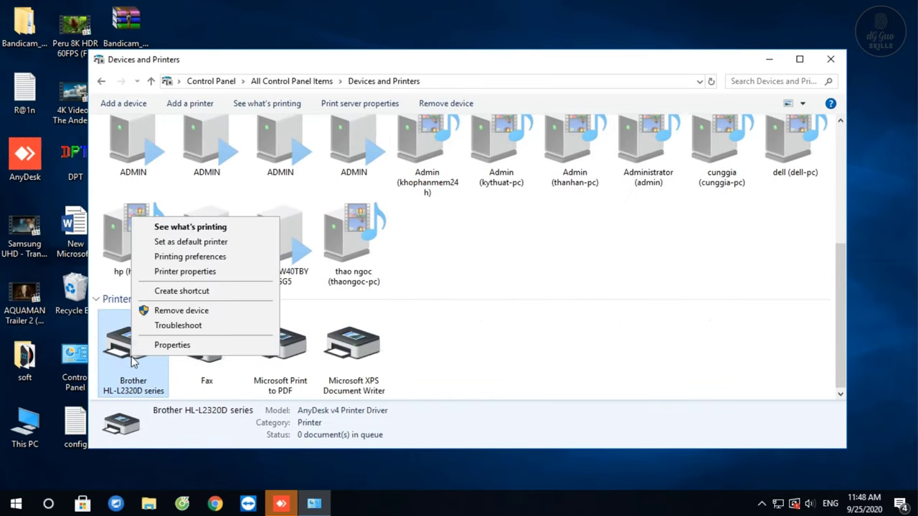
pyautogui.click(208, 272)
pyautogui.click(265, 172)
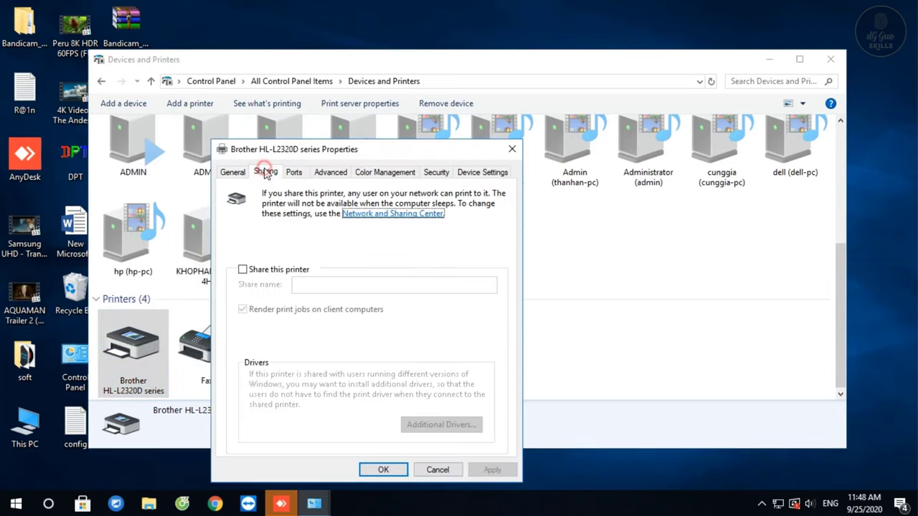
pyautogui.click(243, 267)
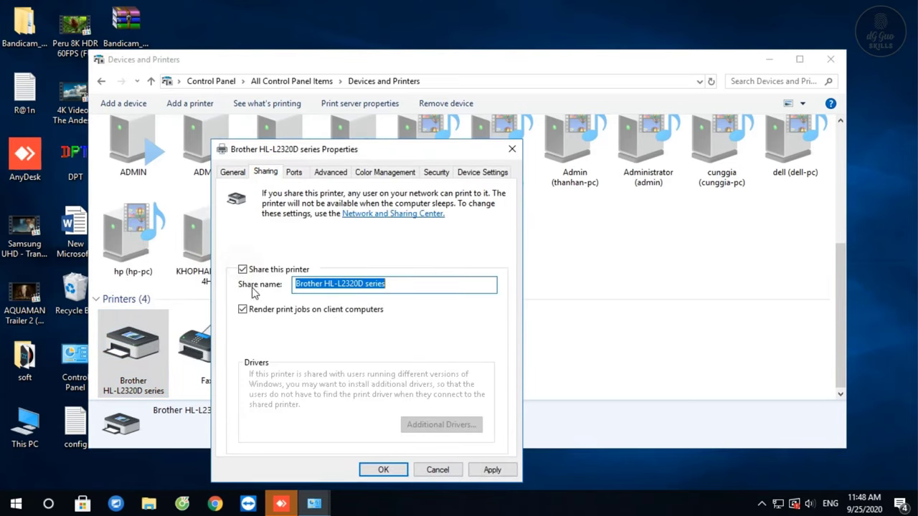
pyautogui.click(400, 283)
pyautogui.click(384, 470)
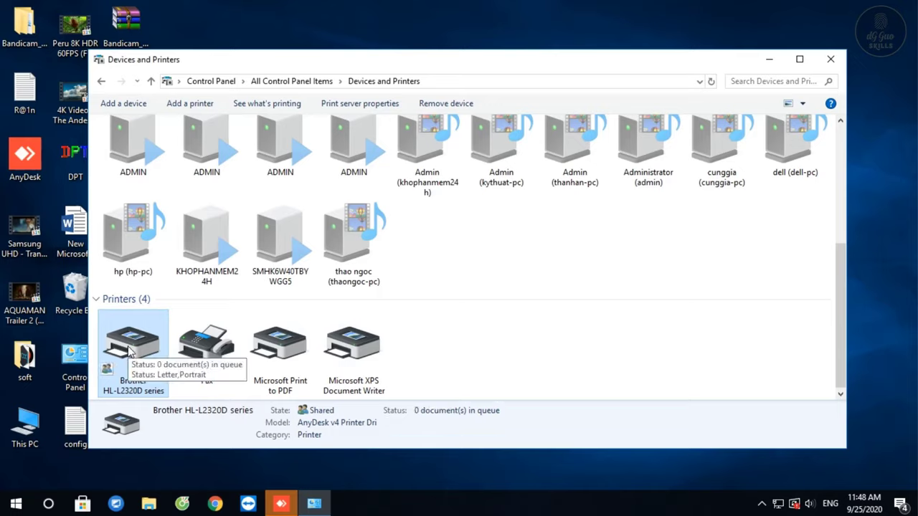
# Set the Brother HL-L2320D series as the default printer and close Devices and Printers
pyautogui.rightClick(135, 343)
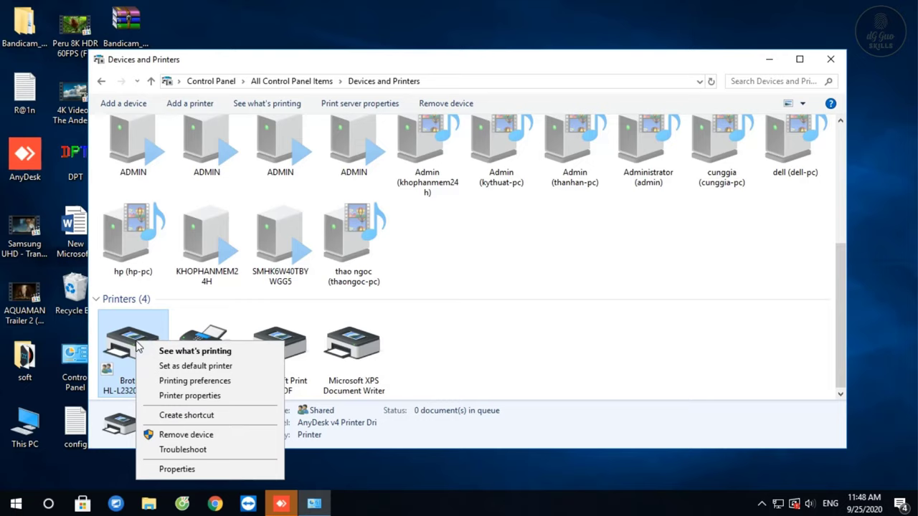
pyautogui.click(165, 365)
pyautogui.click(487, 267)
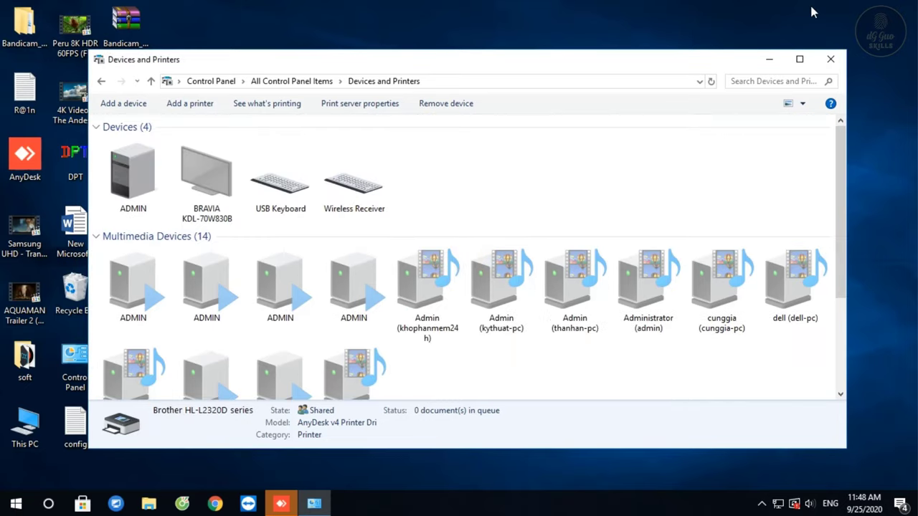
pyautogui.scroll(-3, 499, 275)
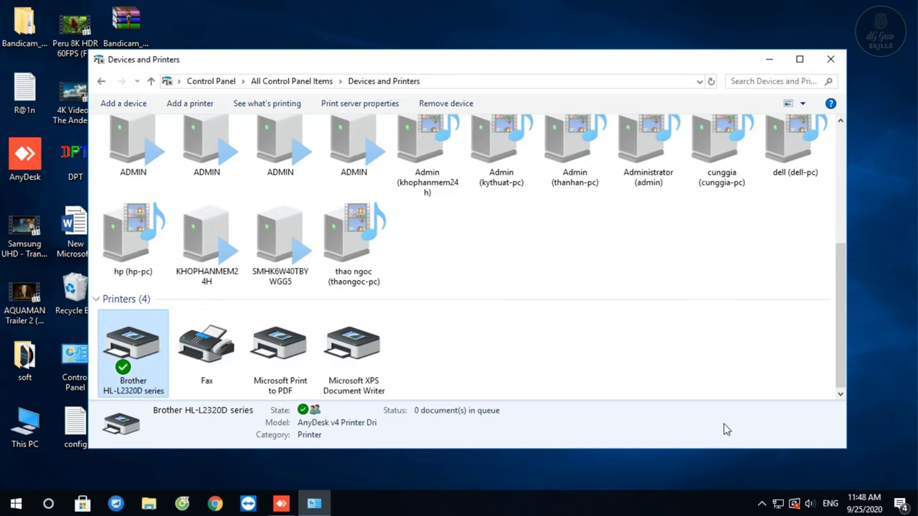
pyautogui.click(838, 66)
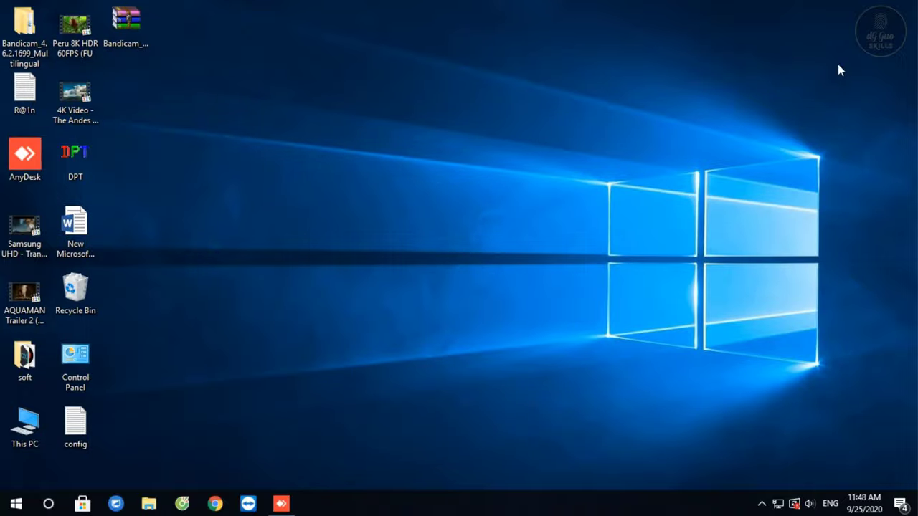
# Open the Network and Sharing Center from the Network & Internet status settings
pyautogui.rightClick(778, 503)
pyautogui.click(785, 484)
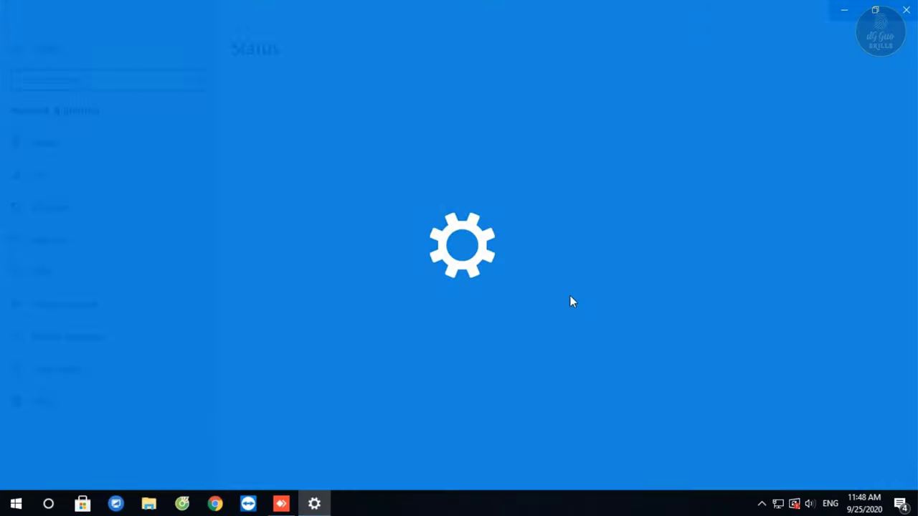
pyautogui.scroll(-3, 401, 366)
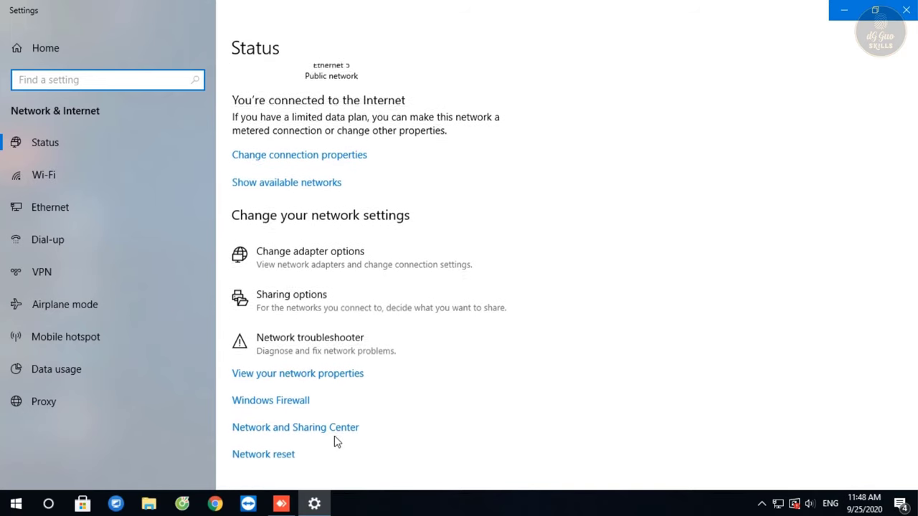
pyautogui.click(298, 420)
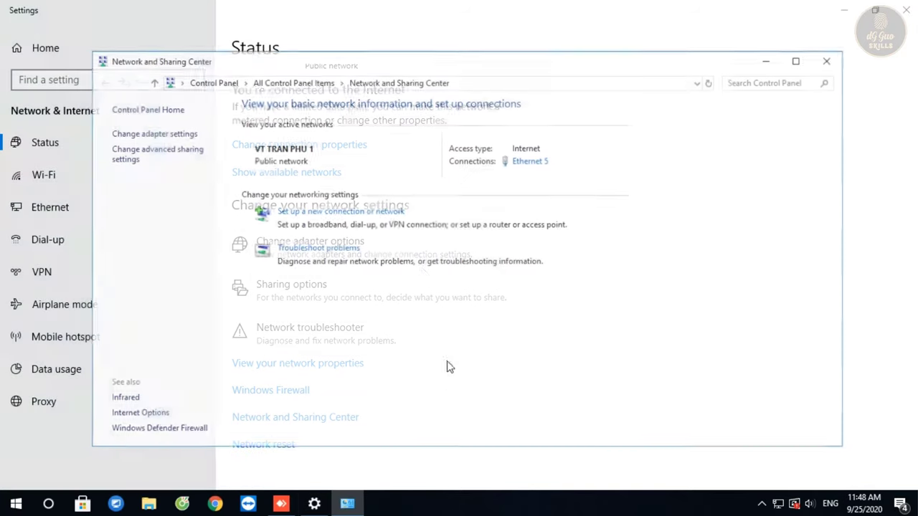
pyautogui.click(136, 416)
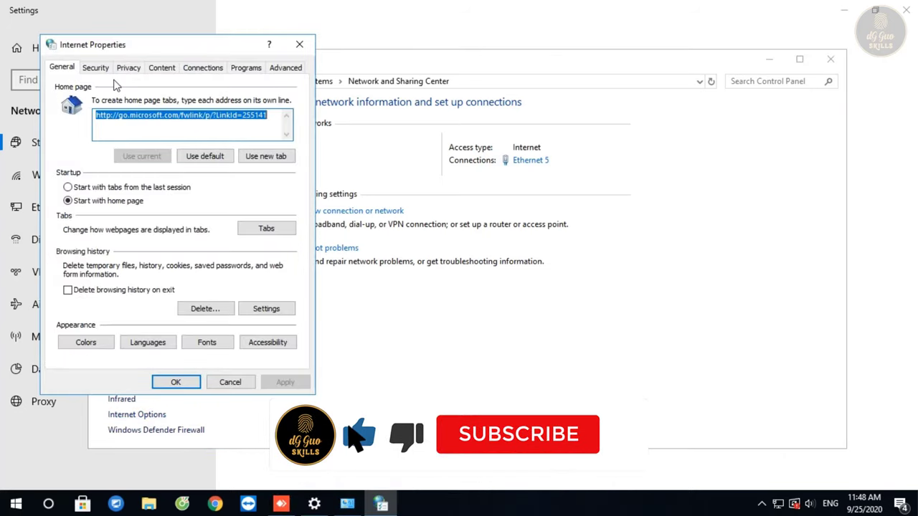
pyautogui.click(93, 68)
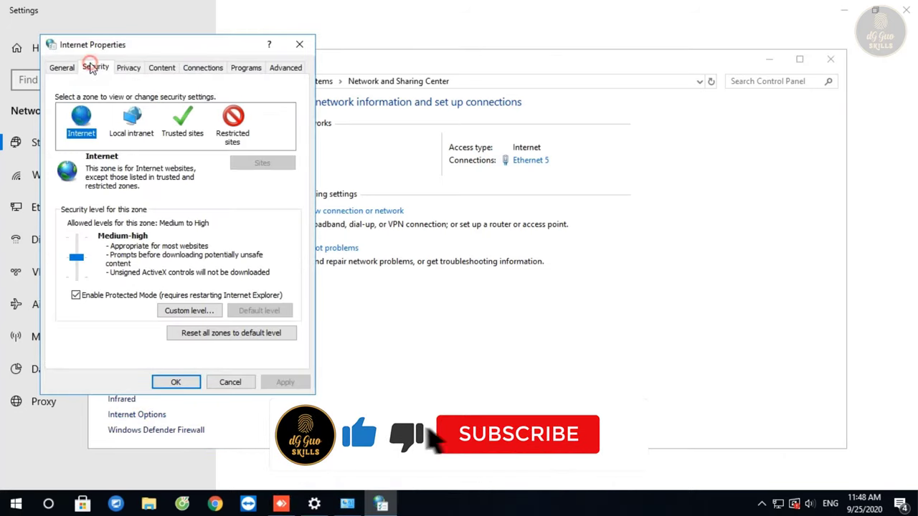
pyautogui.click(299, 45)
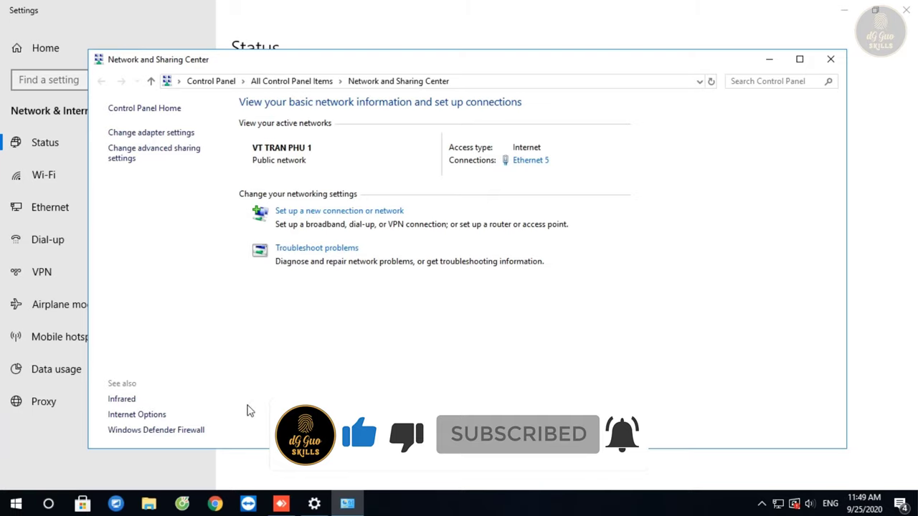
# Check in the advanced sharing settings that network discovery is turned on for the Private and Guest or Public profiles
pyautogui.click(164, 154)
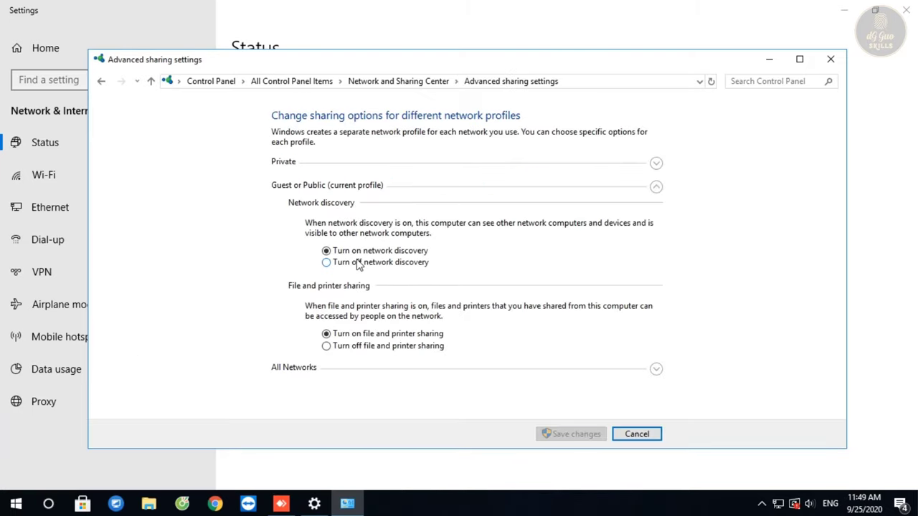
pyautogui.click(657, 164)
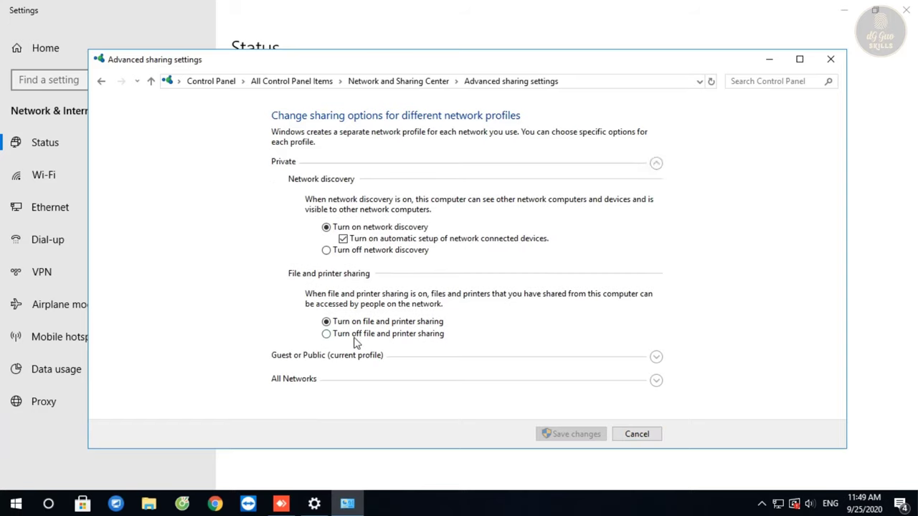
pyautogui.click(326, 228)
pyautogui.click(655, 356)
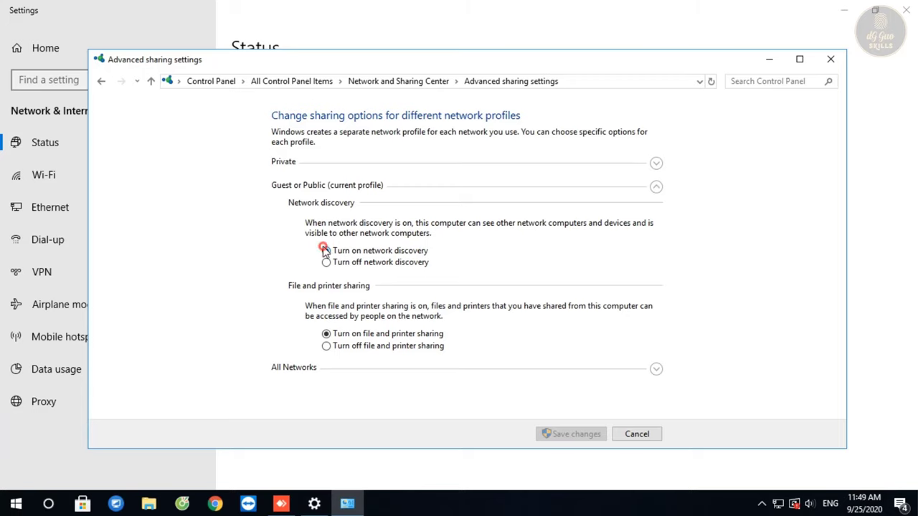
pyautogui.click(325, 249)
# Review the All Networks options for public folder, file and password protected sharing, and close the advanced sharing settings
pyautogui.click(657, 369)
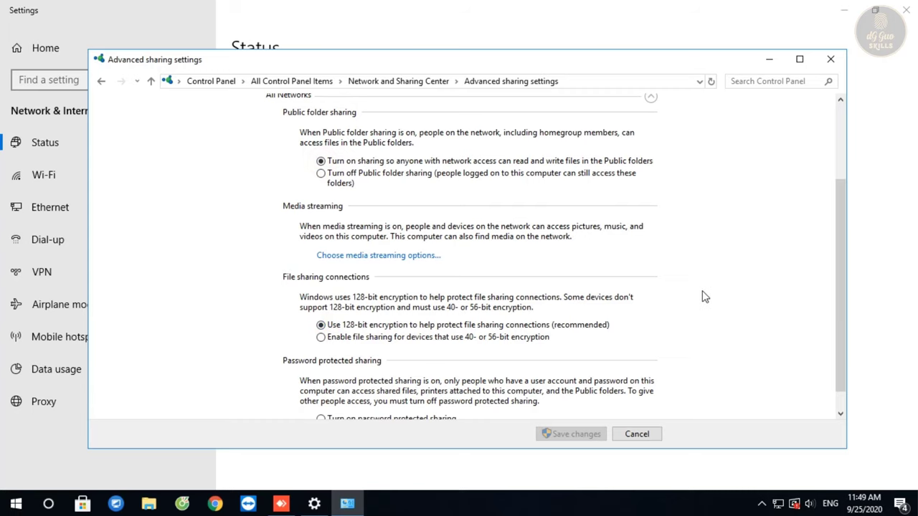
pyautogui.scroll(-2, 705, 294)
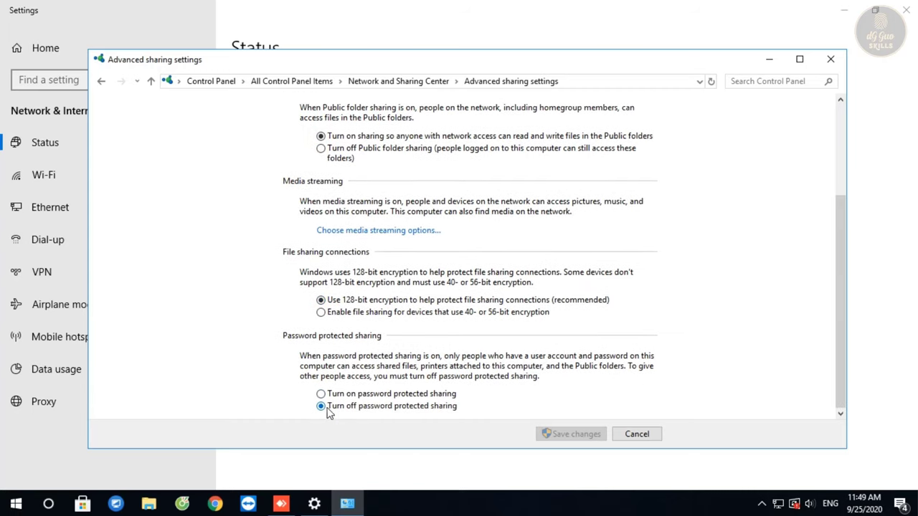
pyautogui.click(831, 59)
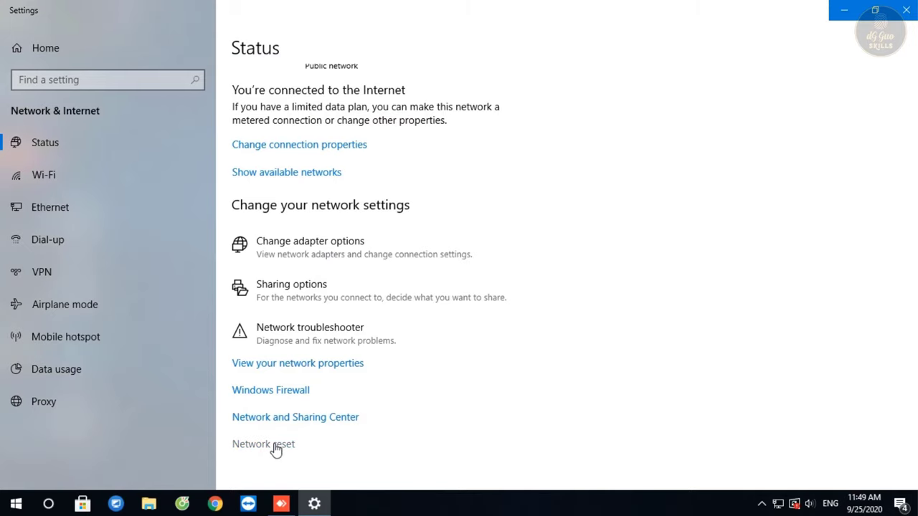
# Check that File and Printer Sharing for Microsoft Networks is enabled in the Ethernet 5 connection properties, and accept them
pyautogui.click(297, 422)
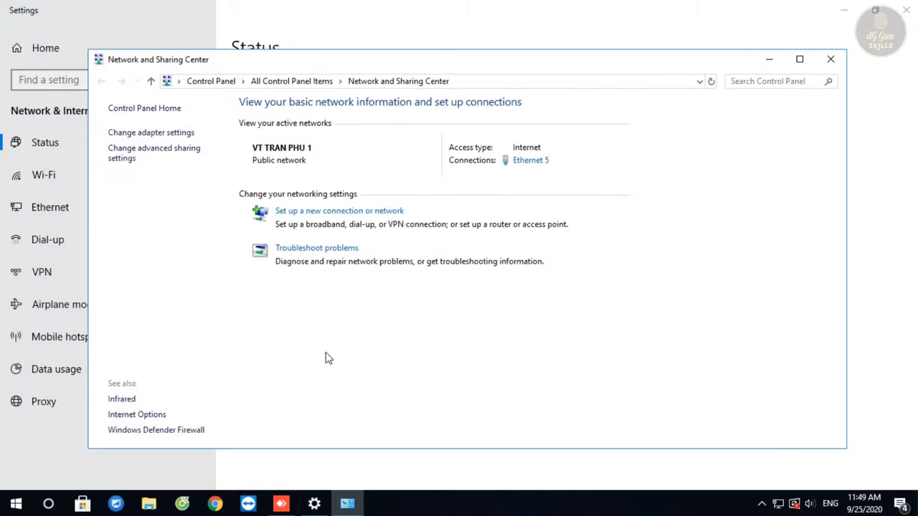
pyautogui.click(530, 160)
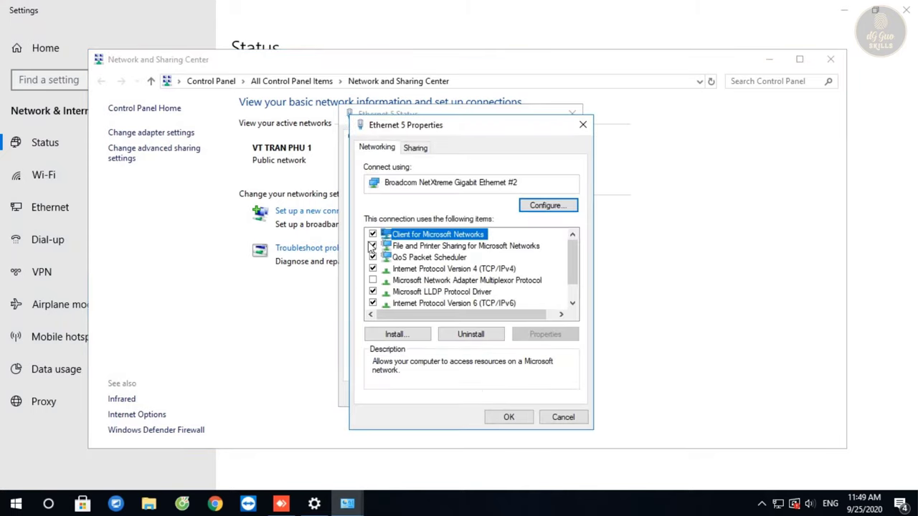
pyautogui.click(395, 247)
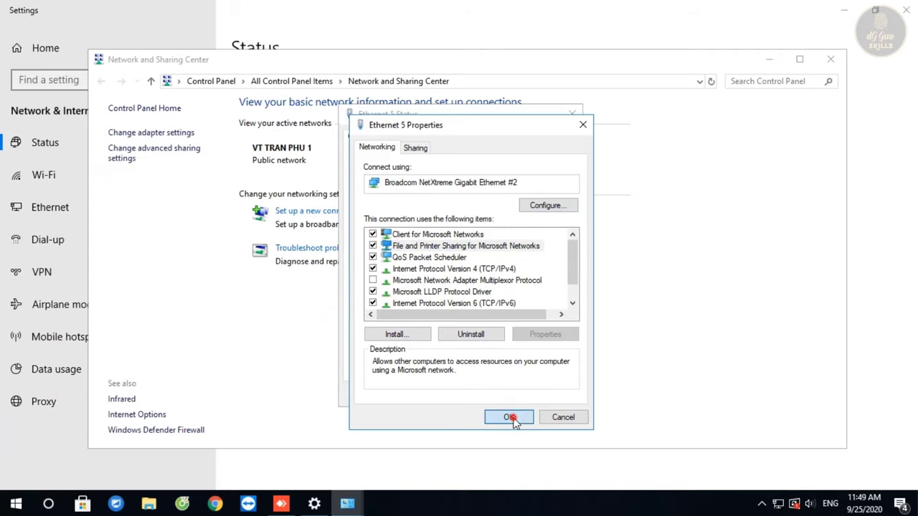
pyautogui.click(511, 419)
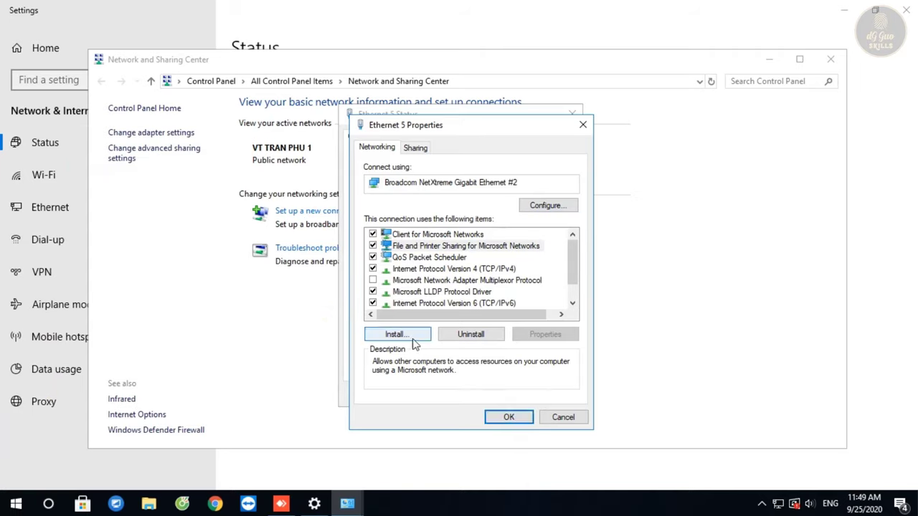
pyautogui.click(508, 417)
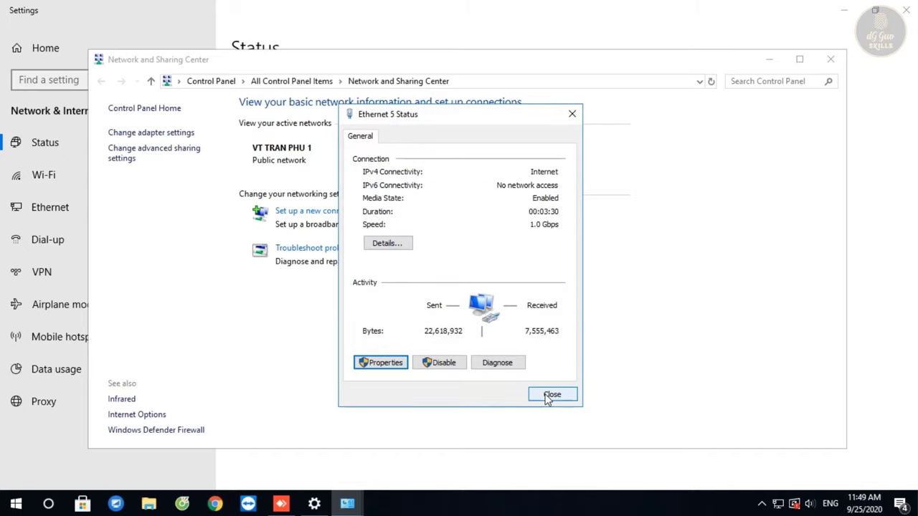
pyautogui.click(550, 395)
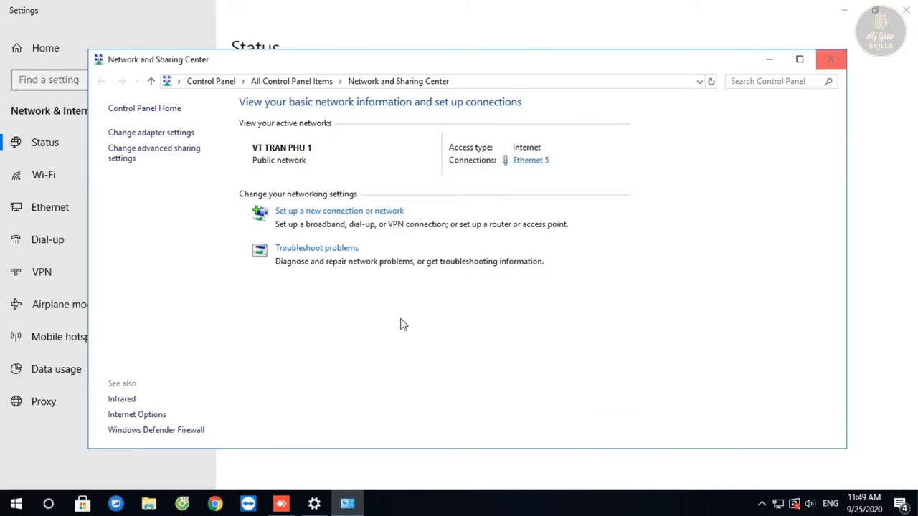
# Open the list of apps allowed through Windows Defender Firewall and look through it for the File and Printer Sharing entry
pyautogui.click(164, 430)
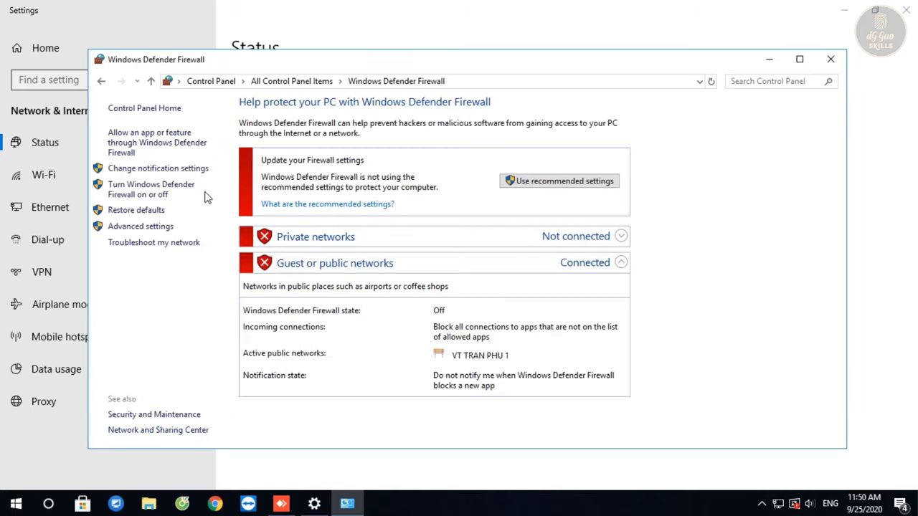
pyautogui.click(148, 138)
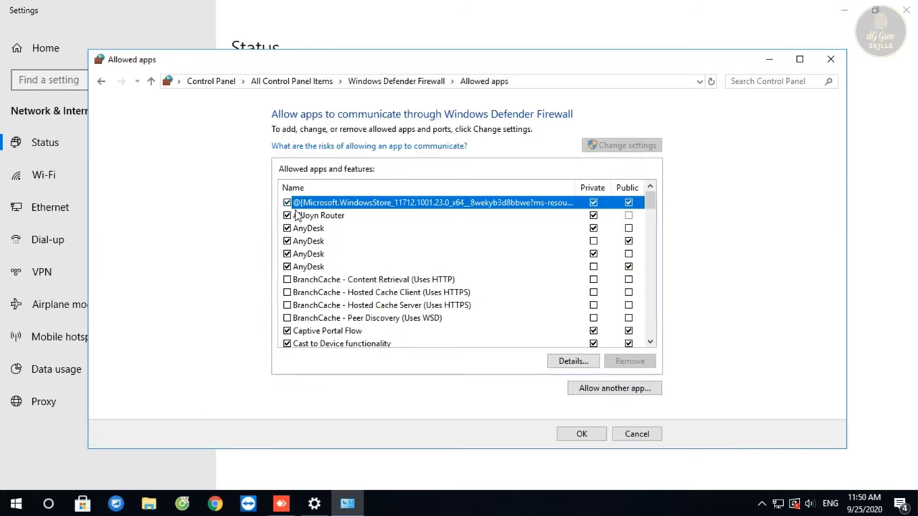
pyautogui.scroll(-3, 310, 309)
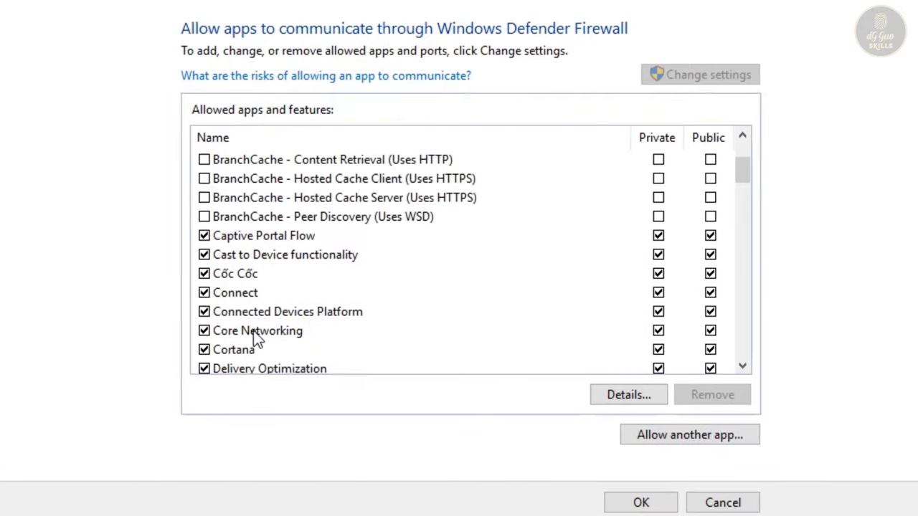
pyautogui.scroll(-4, 253, 336)
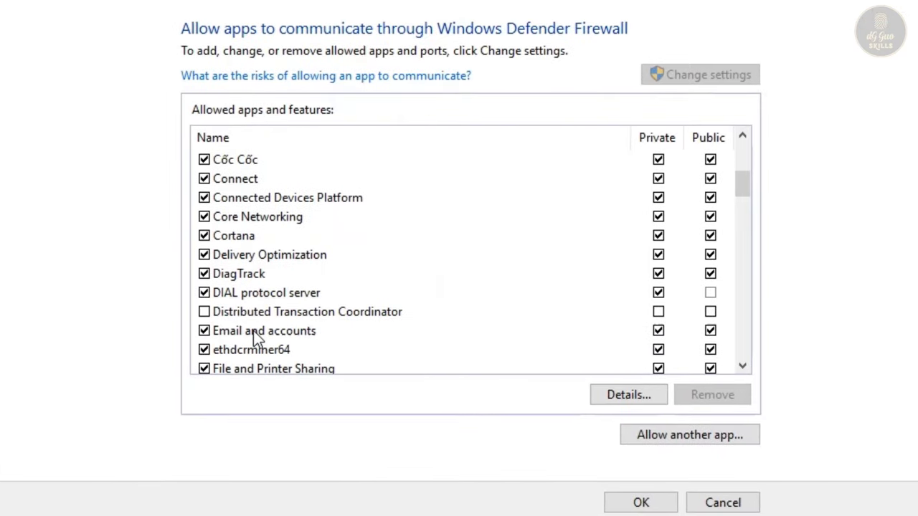
pyautogui.scroll(-5, 301, 319)
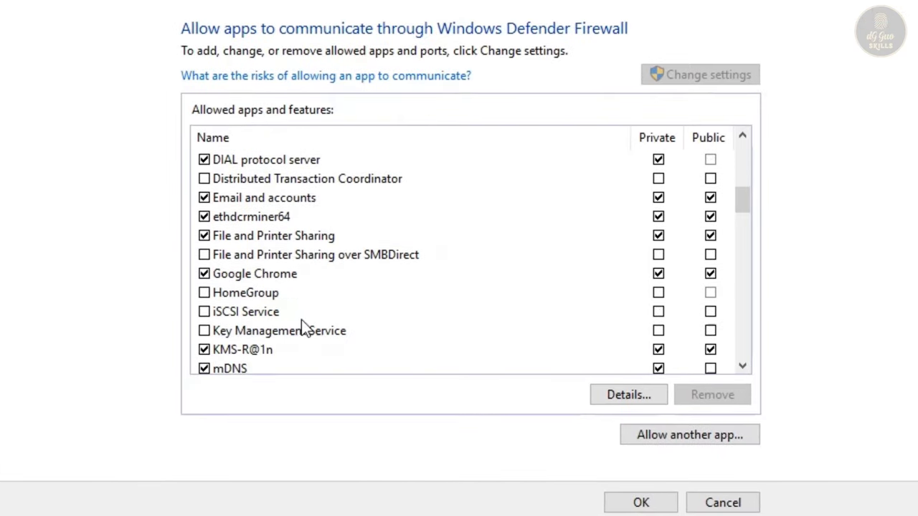
pyautogui.scroll(-4, 301, 324)
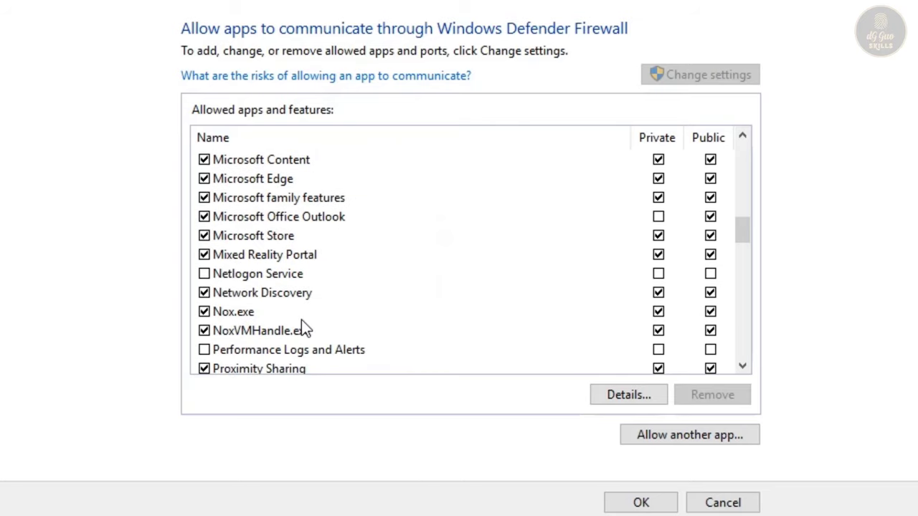
pyautogui.scroll(-2, 301, 319)
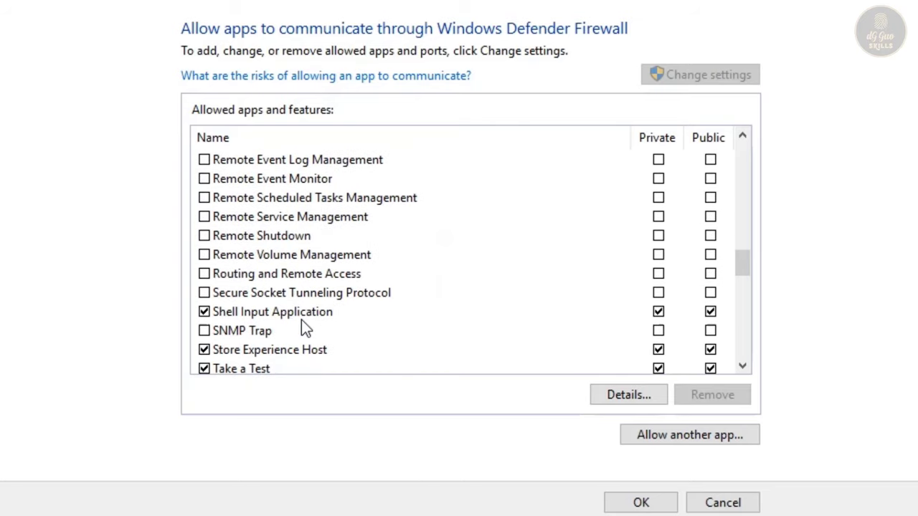
pyautogui.scroll(-1, 301, 319)
pyautogui.scroll(-4, 301, 319)
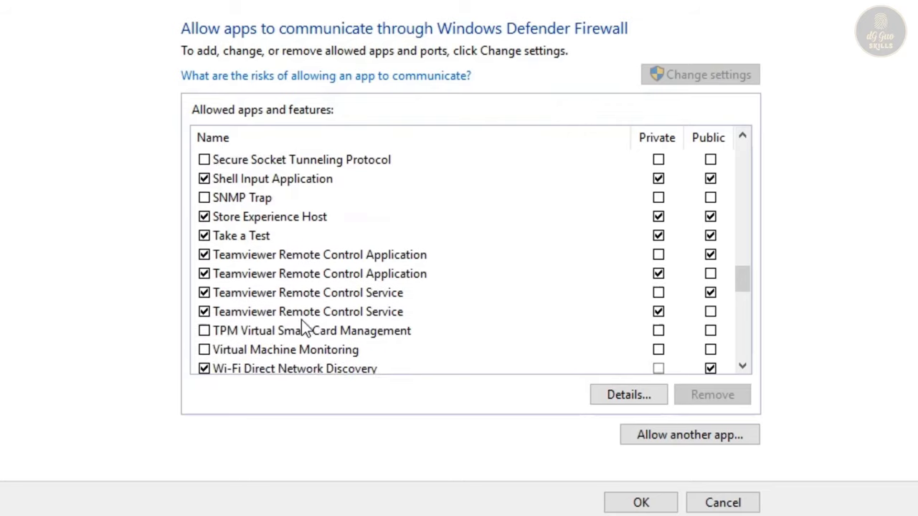
pyautogui.scroll(-4, 301, 320)
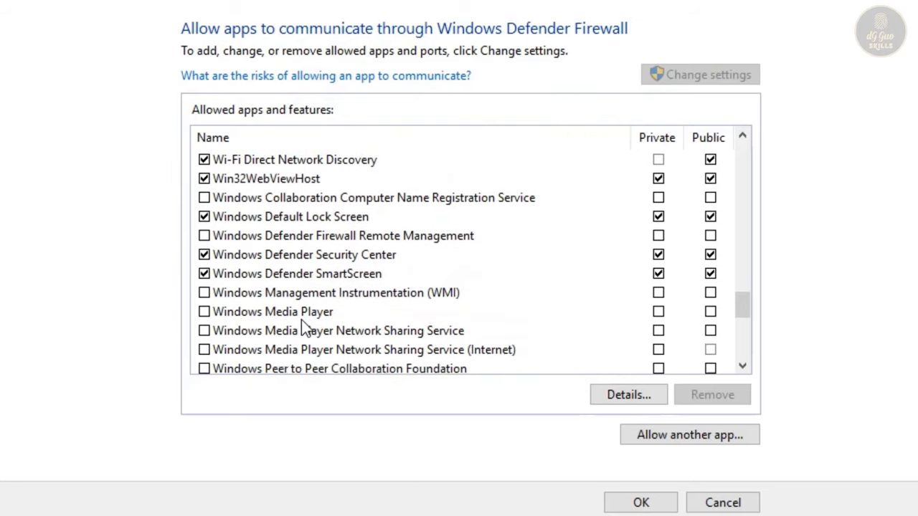
pyautogui.scroll(-2, 301, 325)
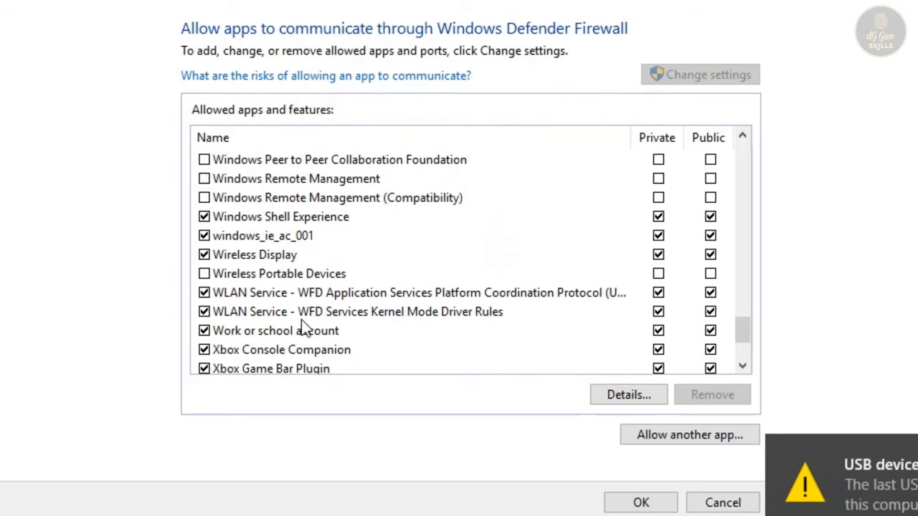
pyautogui.scroll(-1, 302, 326)
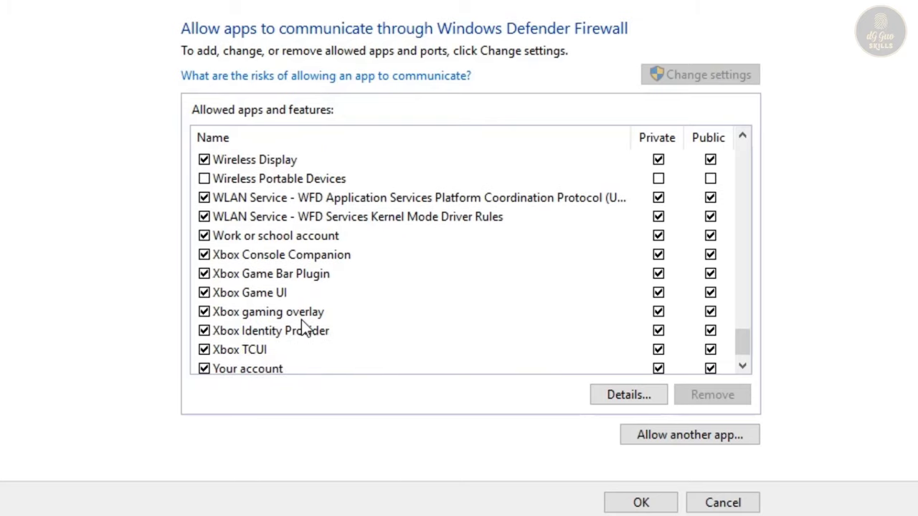
pyautogui.scroll(8, 301, 320)
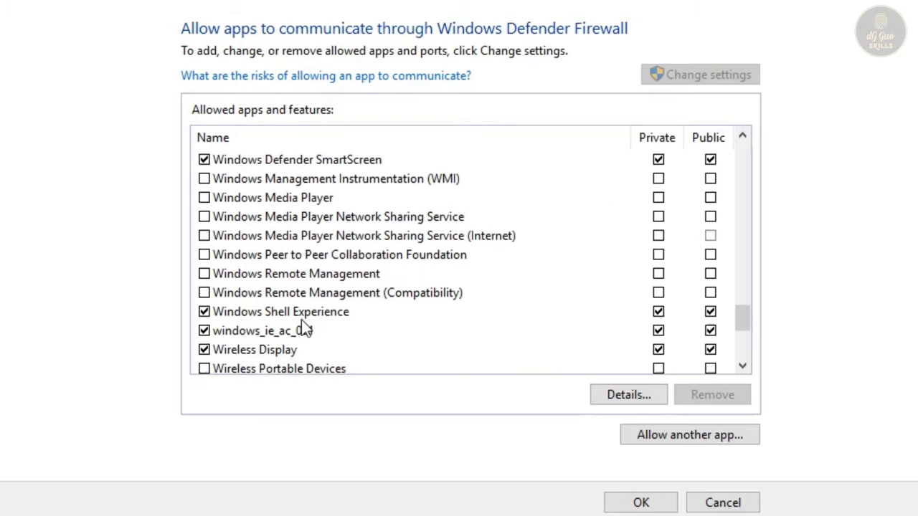
pyautogui.scroll(3, 301, 320)
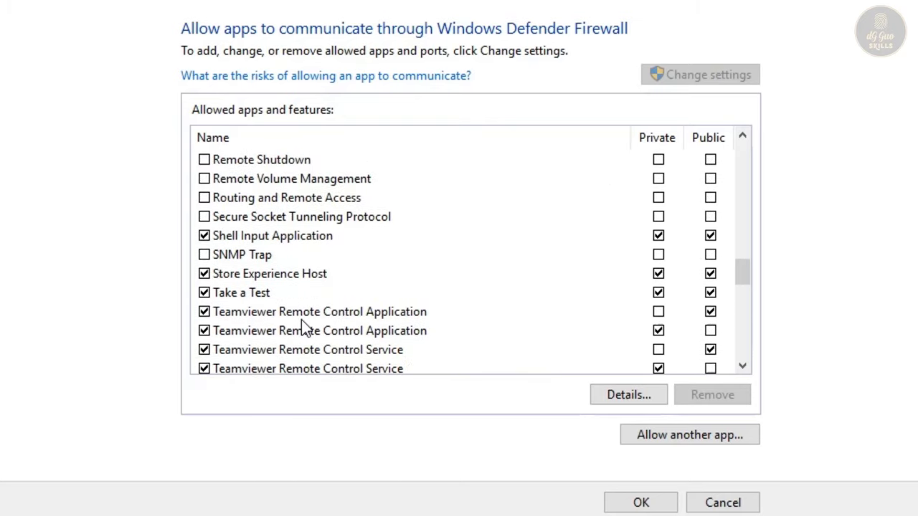
pyautogui.scroll(6, 301, 320)
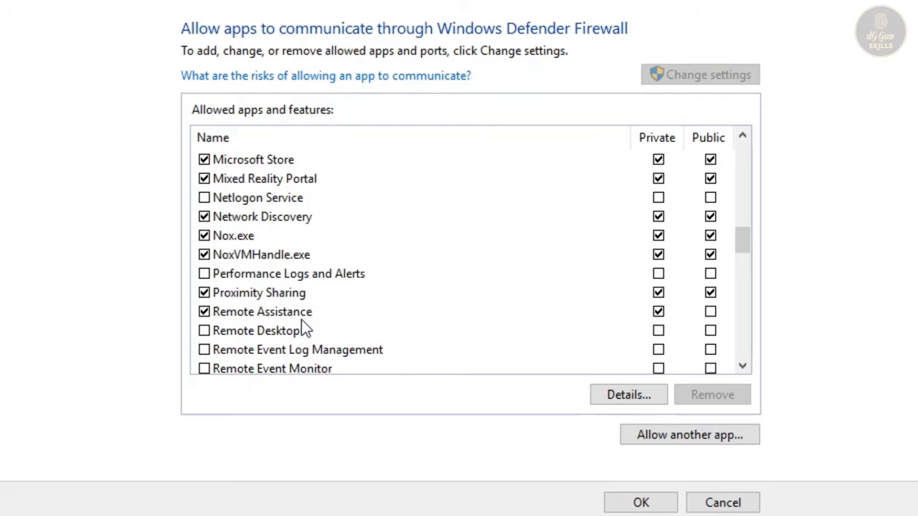
pyautogui.scroll(3, 302, 320)
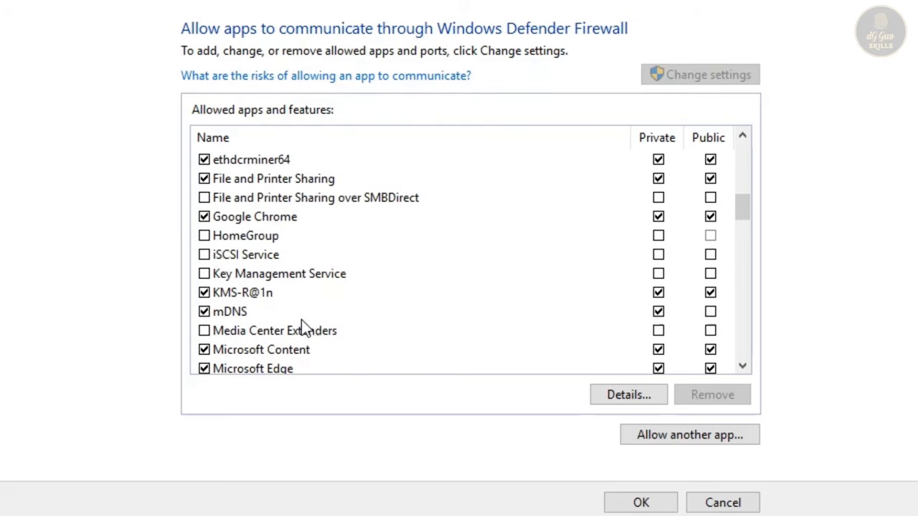
# Make sure File and Printer Sharing is allowed through the firewall on both Private and Public networks, and accept the allowed apps
pyautogui.click(272, 197)
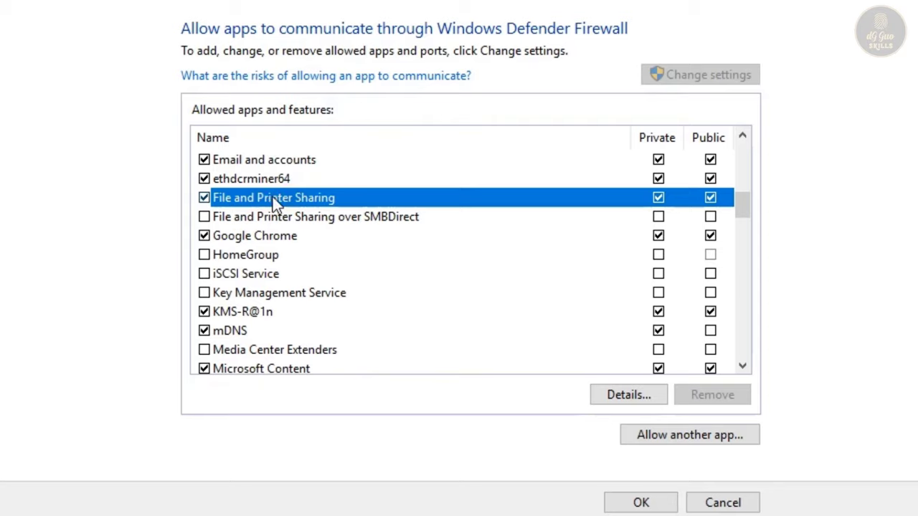
pyautogui.click(658, 198)
pyautogui.click(709, 197)
pyautogui.click(709, 197)
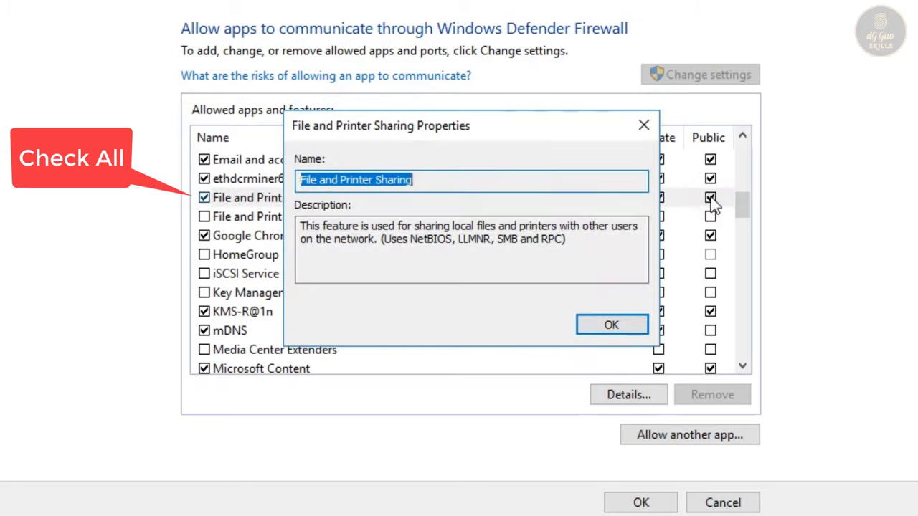
pyautogui.click(610, 323)
pyautogui.doubleClick(205, 198)
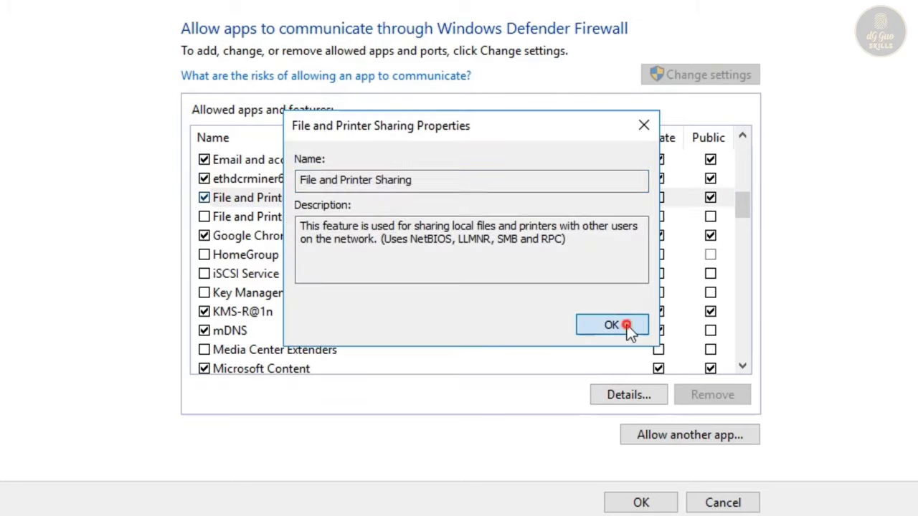
pyautogui.click(625, 326)
pyautogui.click(659, 199)
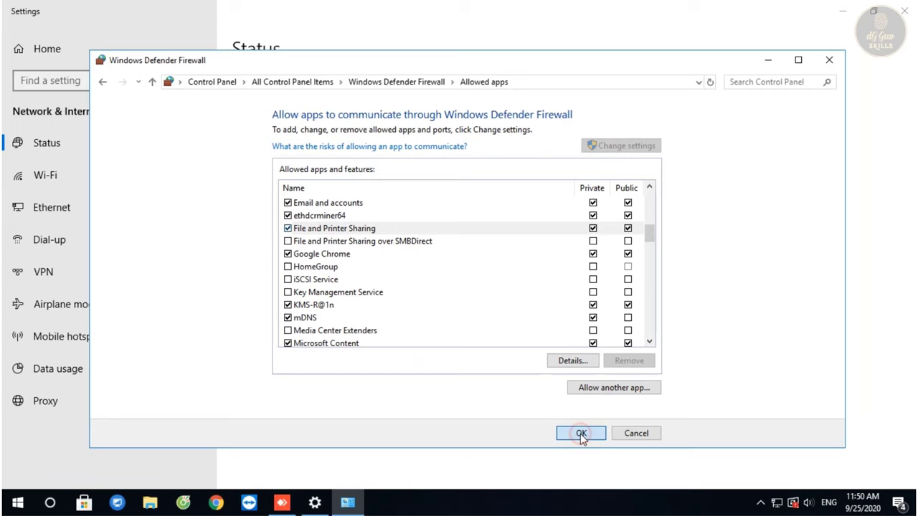
pyautogui.click(599, 452)
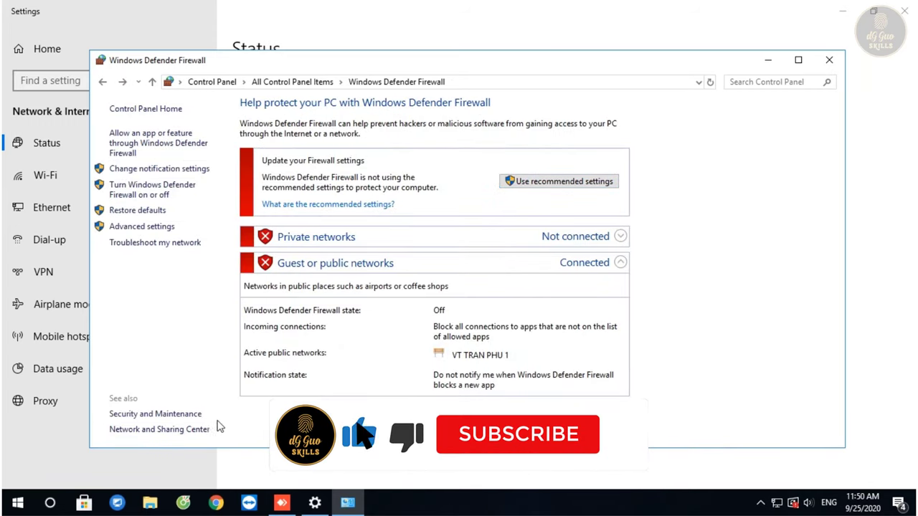
# Review the Security and Maintenance page with its settings and archived messages, and close the Control Panel window
pyautogui.click(161, 415)
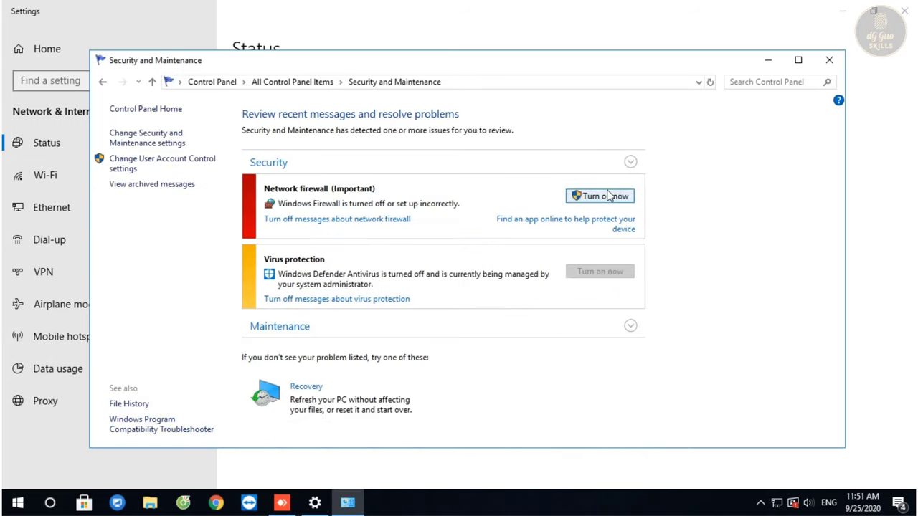
pyautogui.click(149, 139)
pyautogui.click(104, 82)
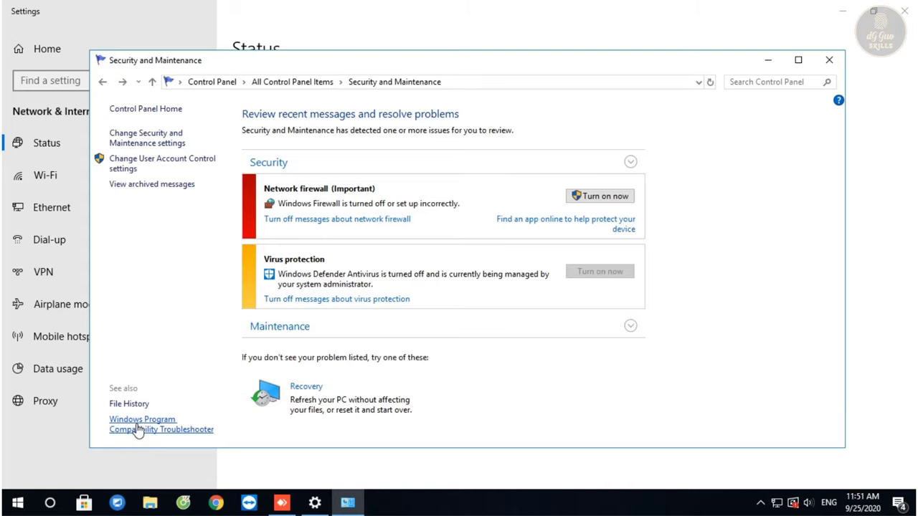
pyautogui.click(142, 188)
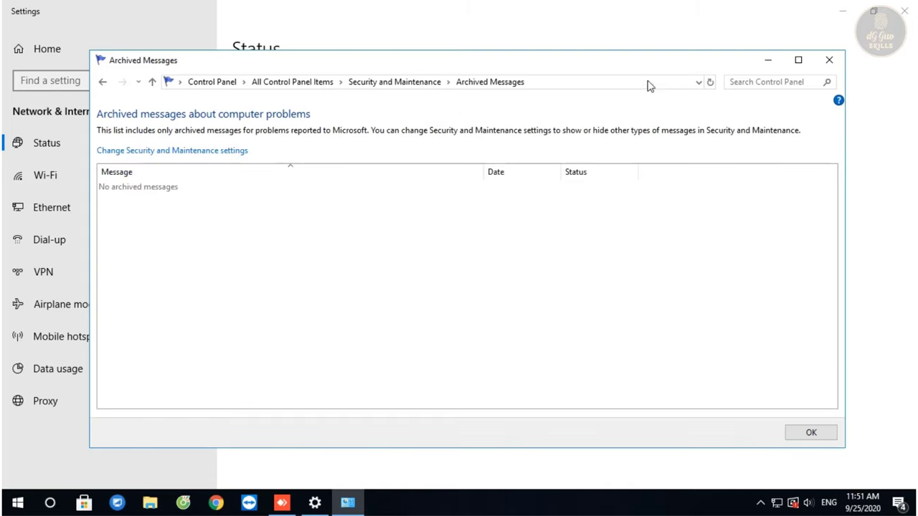
pyautogui.click(828, 61)
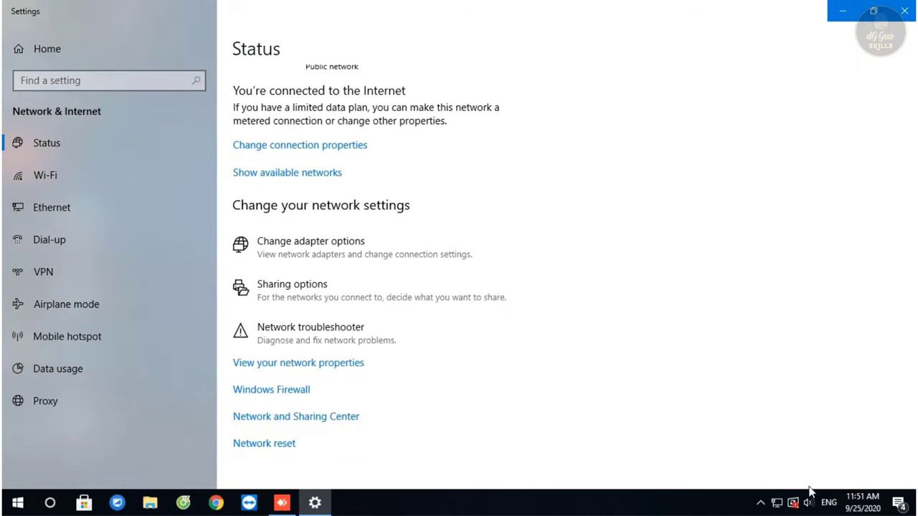
# Check which network the computer is connected to in the available networks list, and return to the Network & Internet settings
pyautogui.click(760, 503)
pyautogui.click(760, 503)
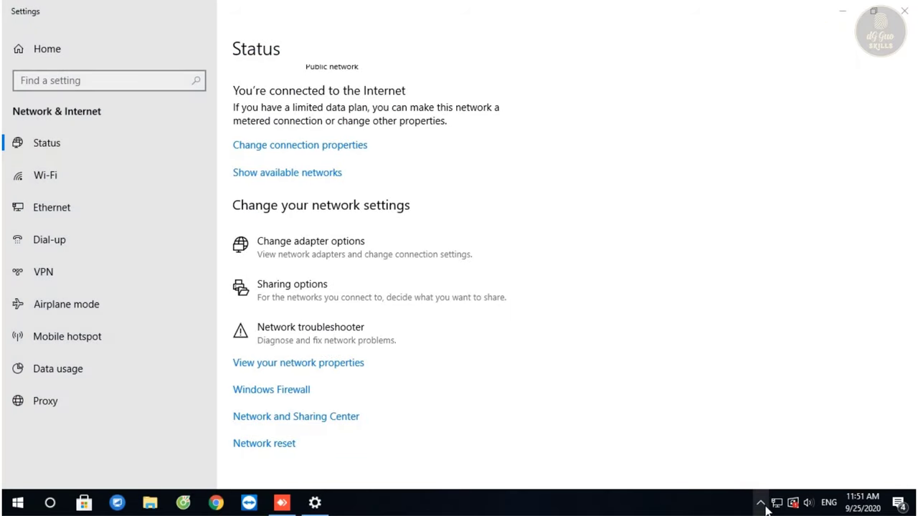
pyautogui.click(777, 502)
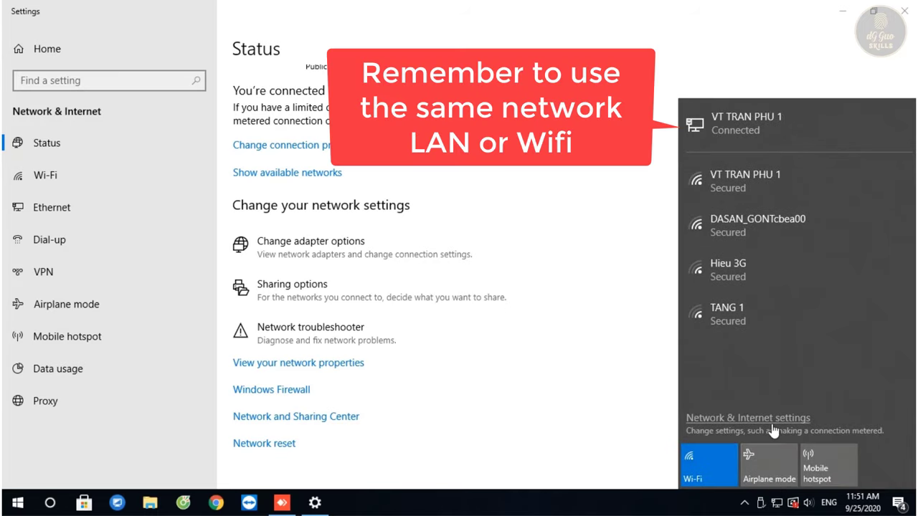
pyautogui.click(772, 425)
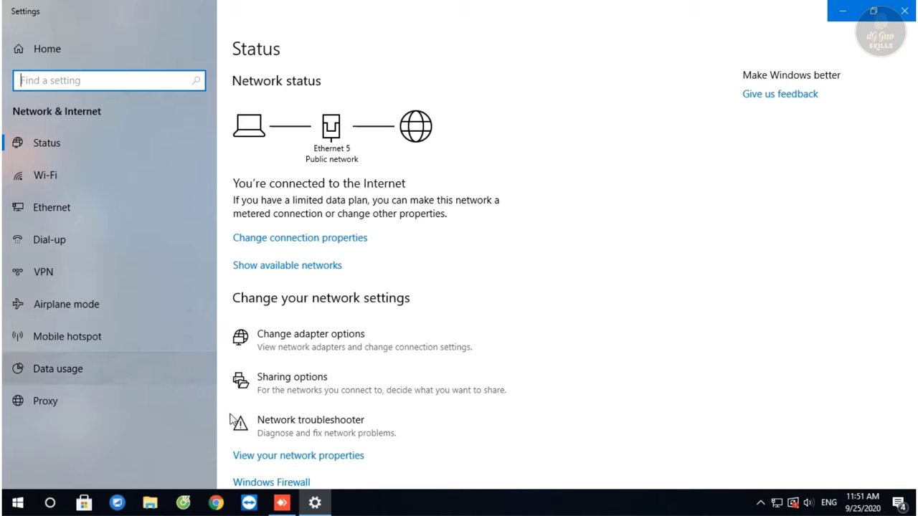
# Turn on the Windows firewall for the private network and the active public network
pyautogui.scroll(-1, 333, 462)
pyautogui.scroll(-1, 334, 462)
pyautogui.click(293, 393)
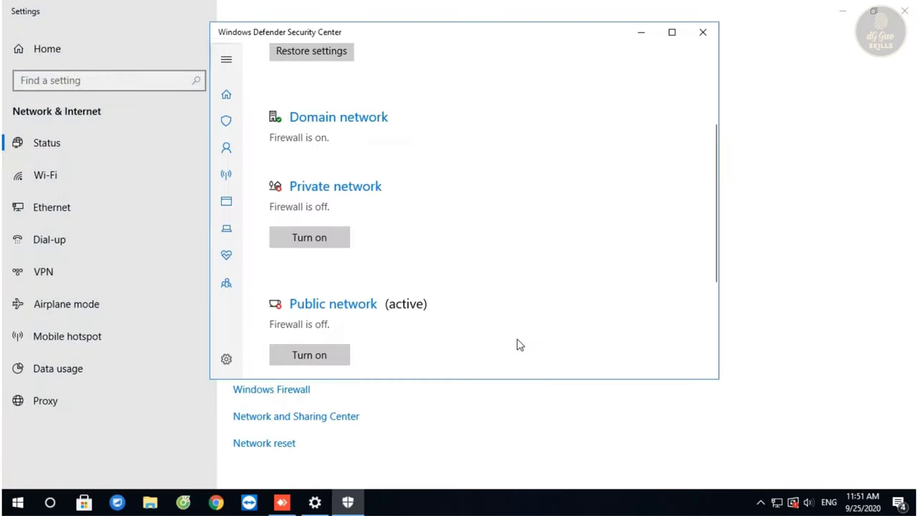
pyautogui.scroll(1, 373, 249)
pyautogui.click(309, 255)
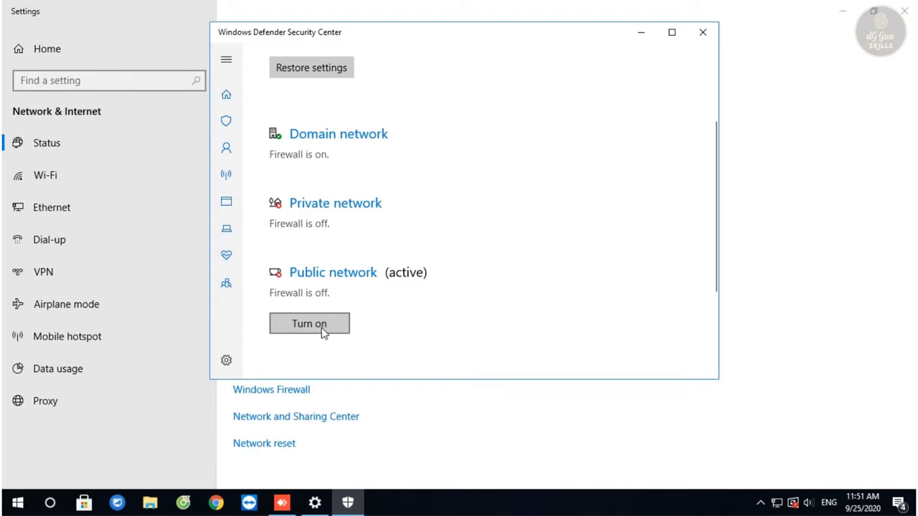
pyautogui.click(324, 329)
# Check the firewall state of the domain, private and public networks, and close the Windows Defender Security Center and Settings
pyautogui.scroll(-2, 391, 237)
pyautogui.scroll(2, 434, 237)
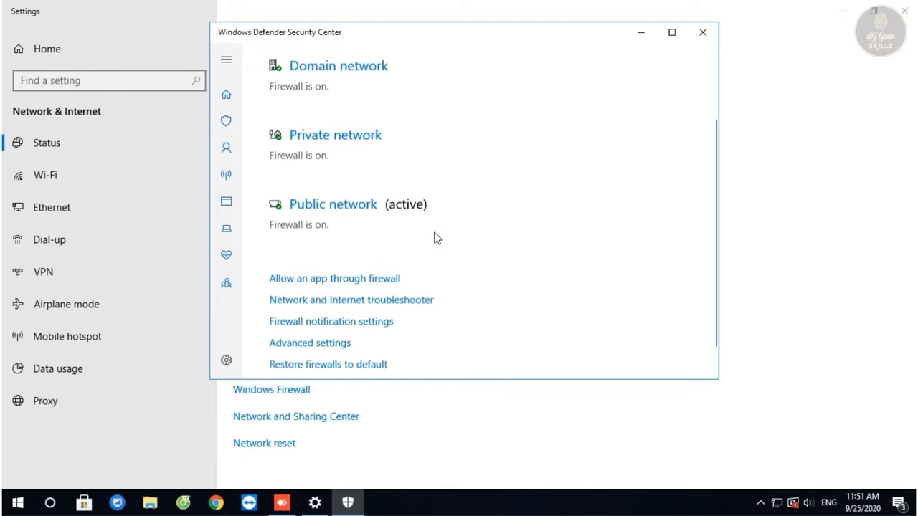
pyautogui.scroll(1, 434, 238)
pyautogui.scroll(-3, 420, 248)
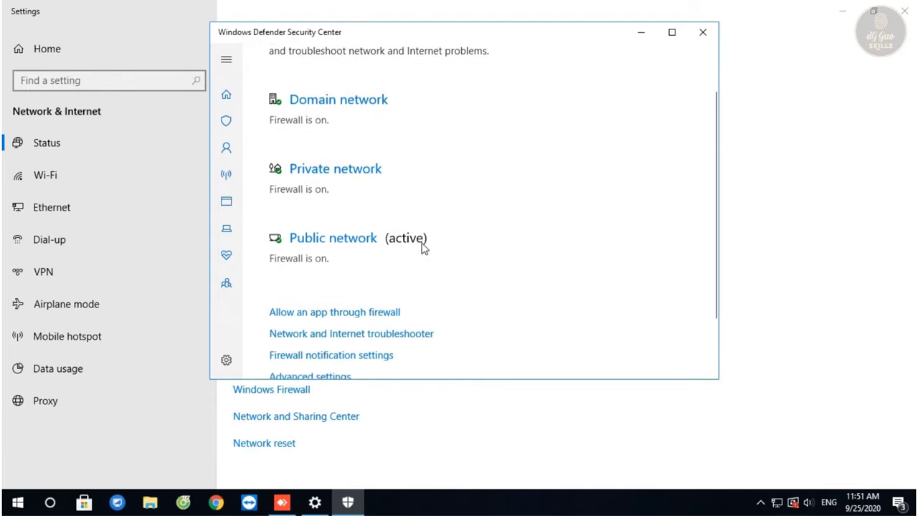
pyautogui.scroll(3, 422, 248)
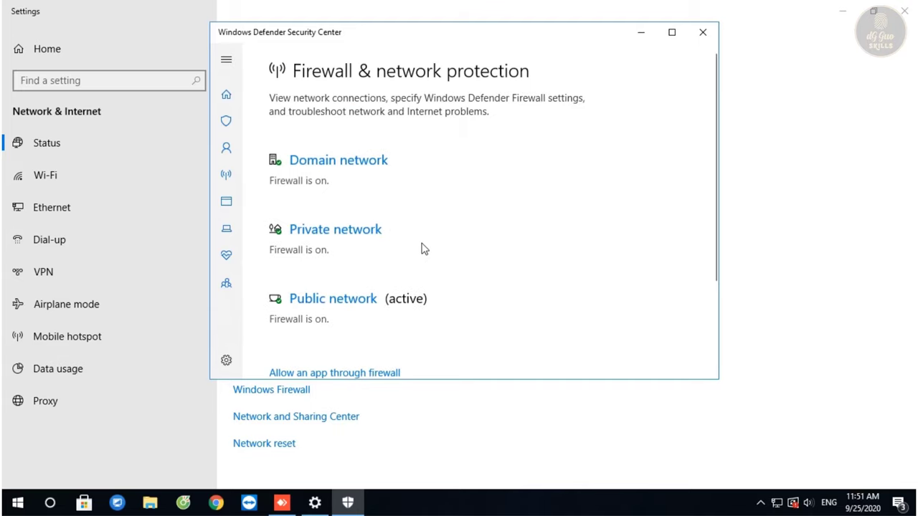
pyautogui.click(700, 33)
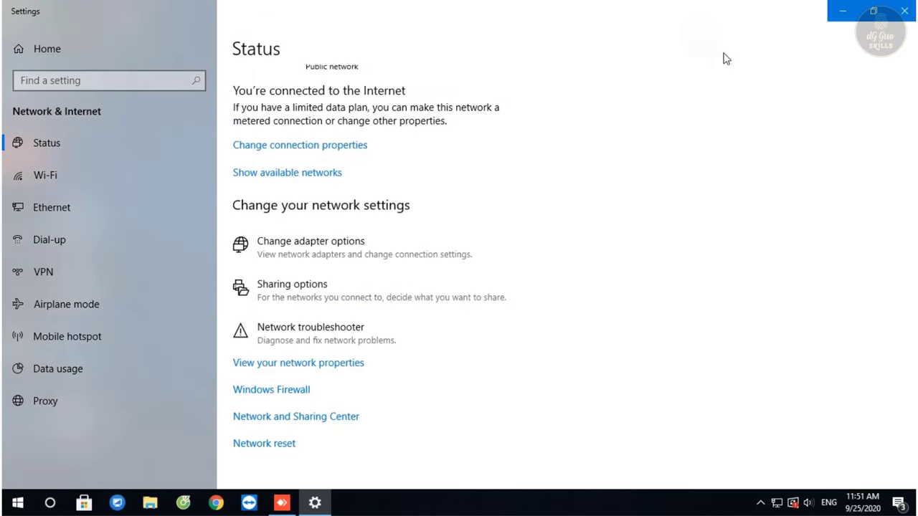
pyautogui.click(902, 16)
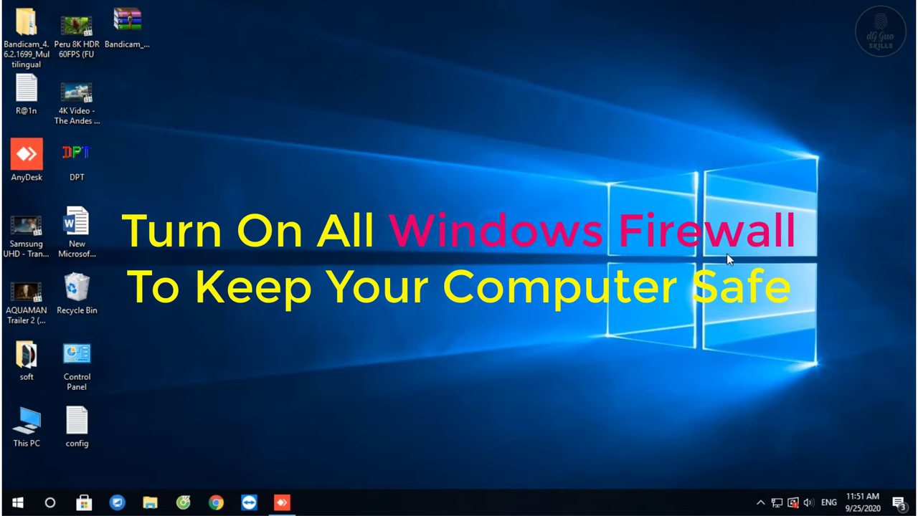
# Open Windows Defender Firewall through the Network and Sharing Center and examine the firewall details for private and public networks
pyautogui.click(761, 504)
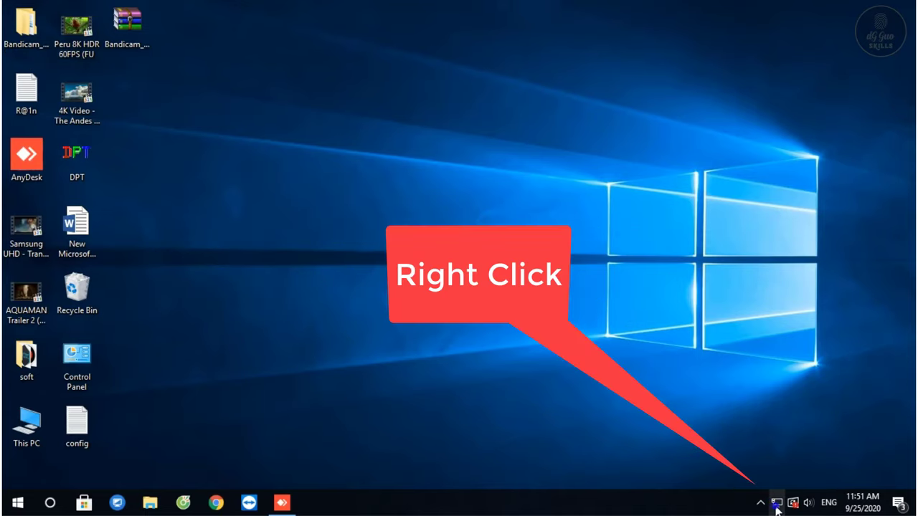
pyautogui.rightClick(775, 504)
pyautogui.click(784, 488)
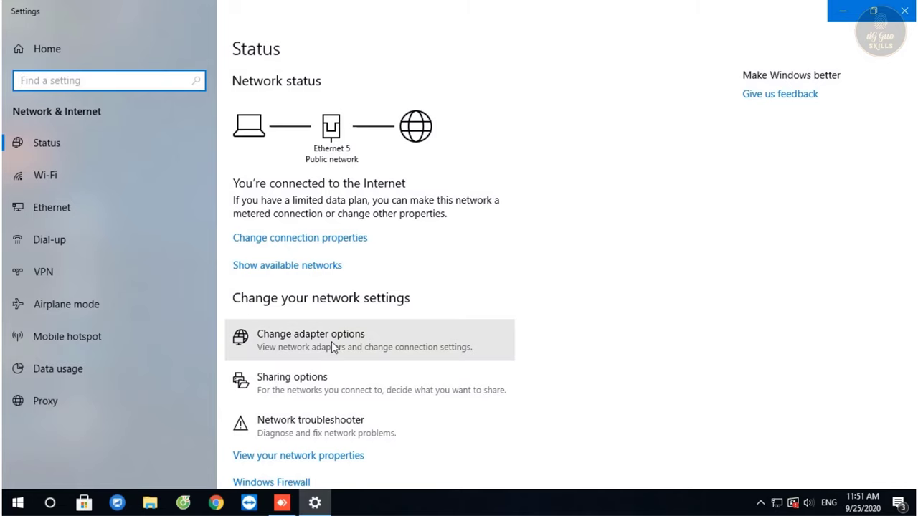
pyautogui.scroll(-2, 321, 415)
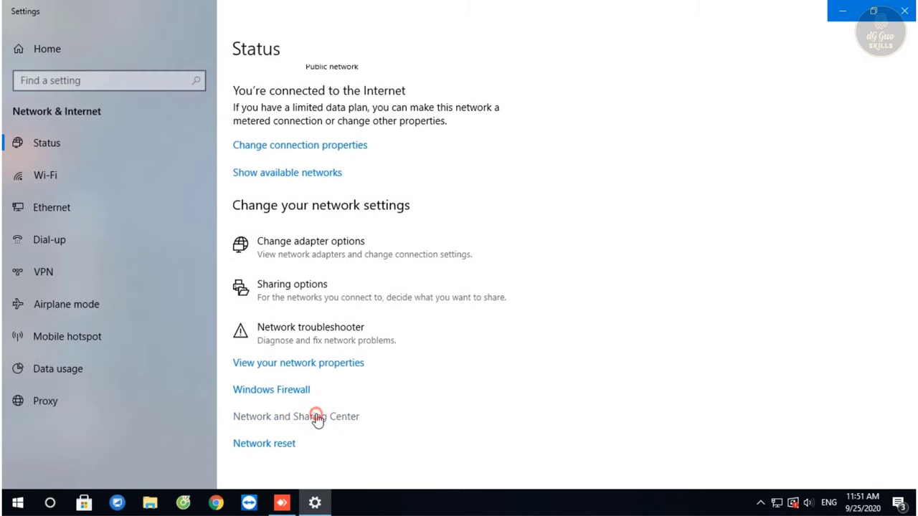
pyautogui.click(318, 418)
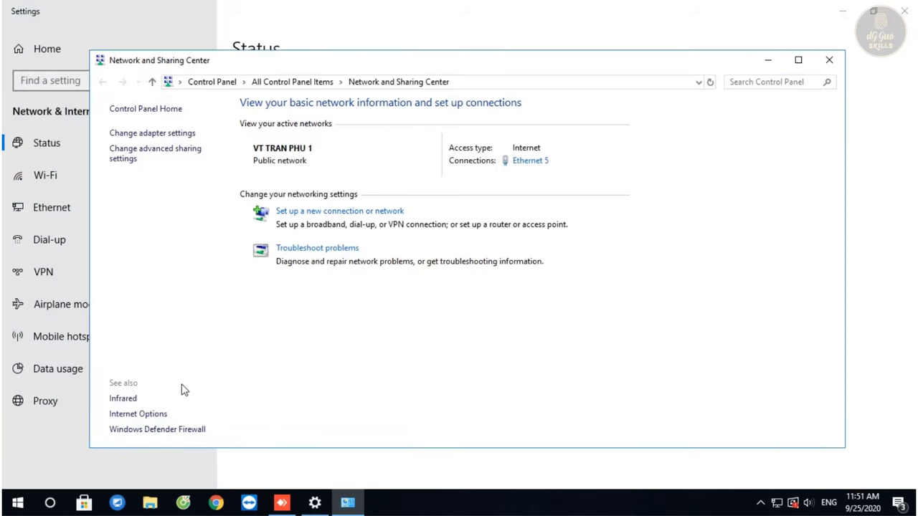
pyautogui.click(140, 430)
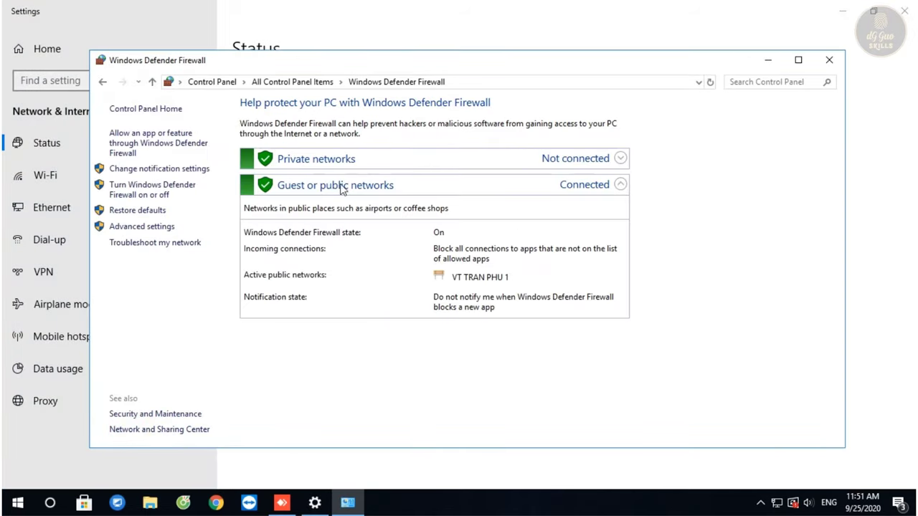
pyautogui.click(600, 160)
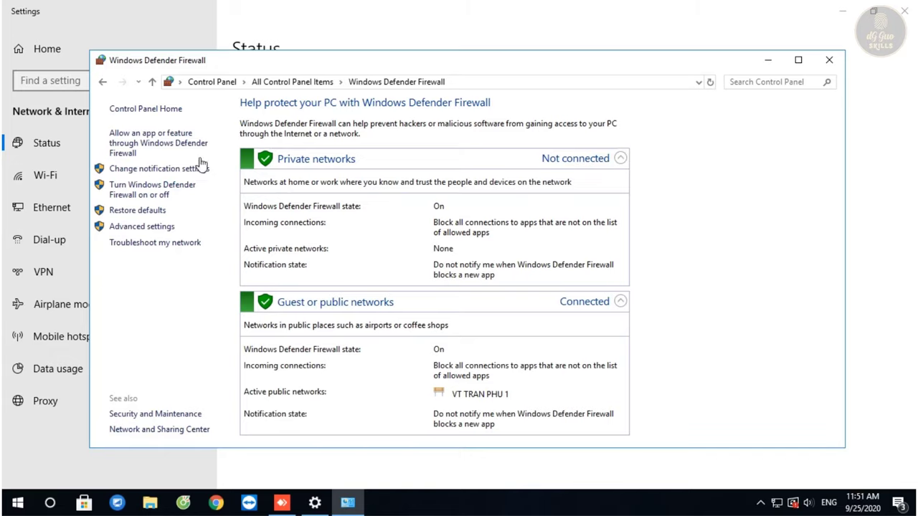
# Check that the firewall is turned on in the customized settings for both network types, and close the firewall and Settings windows
pyautogui.click(177, 170)
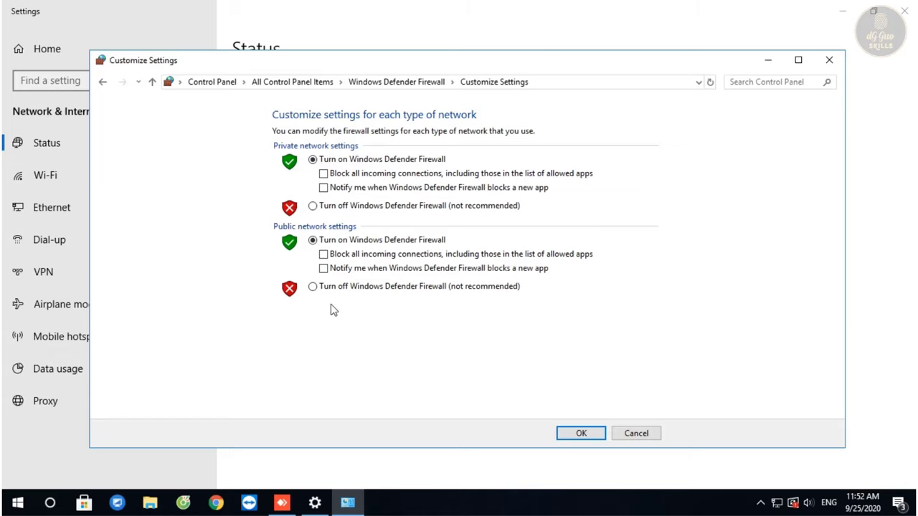
pyautogui.click(596, 434)
pyautogui.click(830, 61)
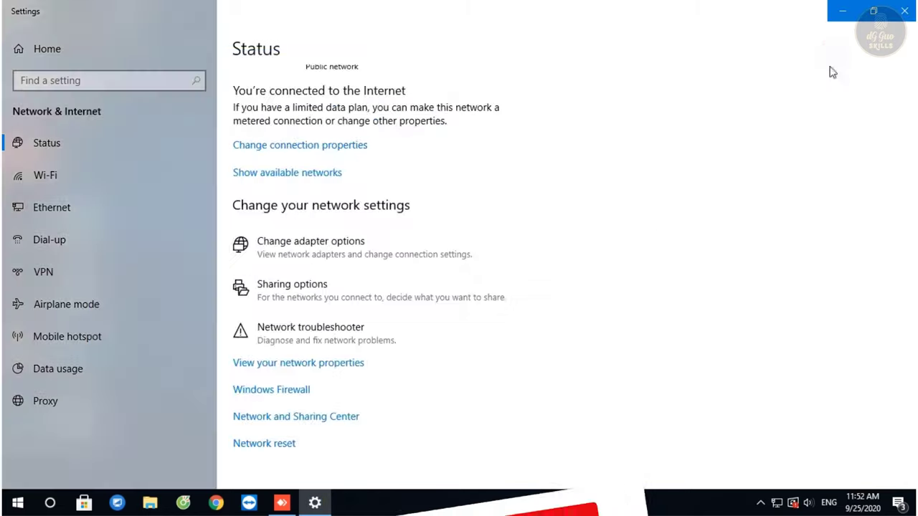
pyautogui.click(904, 11)
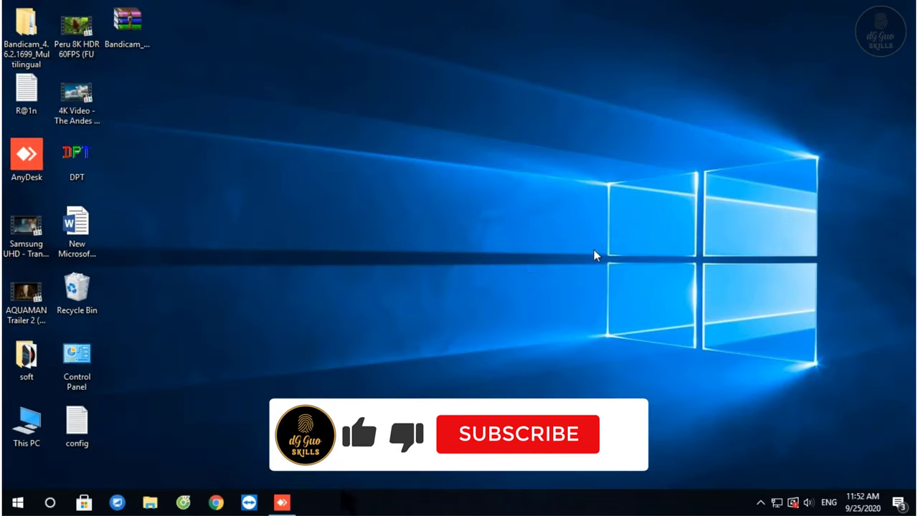
pyautogui.rightClick(378, 192)
pyautogui.click(381, 213)
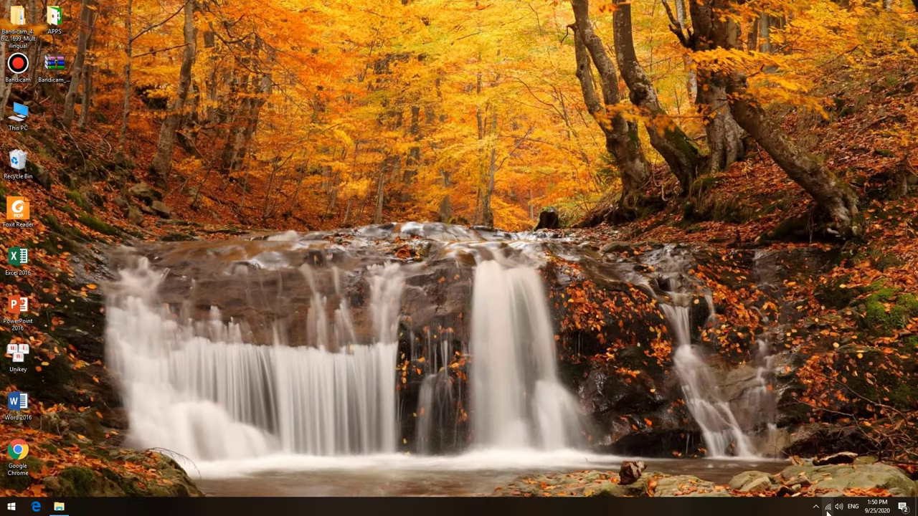
# Check which wireless network the second computer is connected to, and open the shared computer \\192.168.0.181 from the Run dialog
pyautogui.click(827, 507)
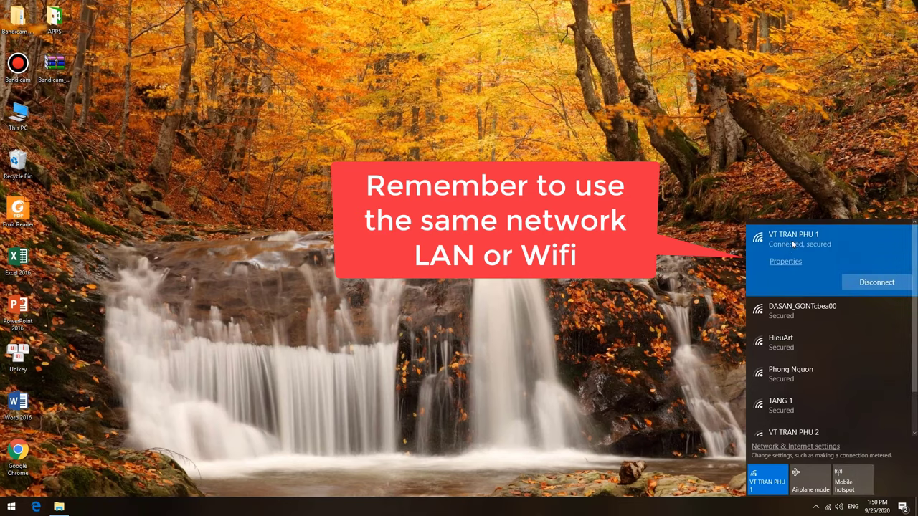
pyautogui.press('Escape')
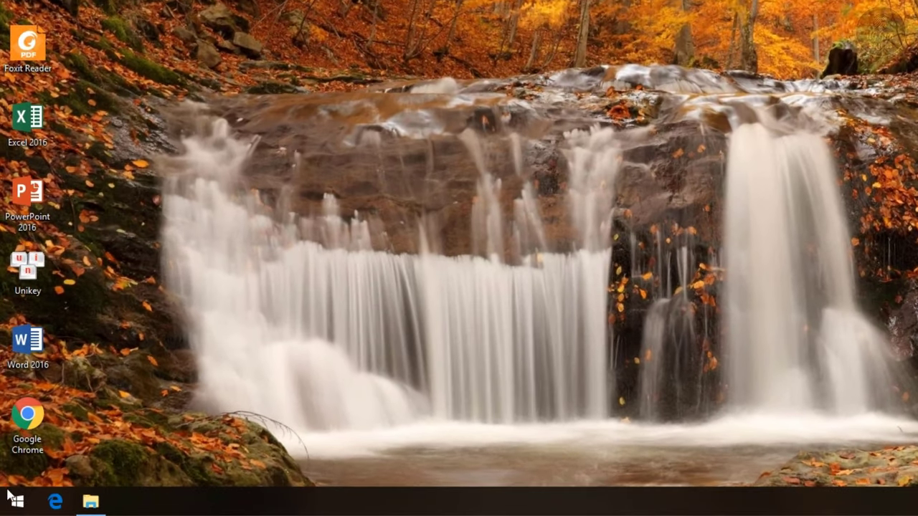
pyautogui.rightClick(10, 496)
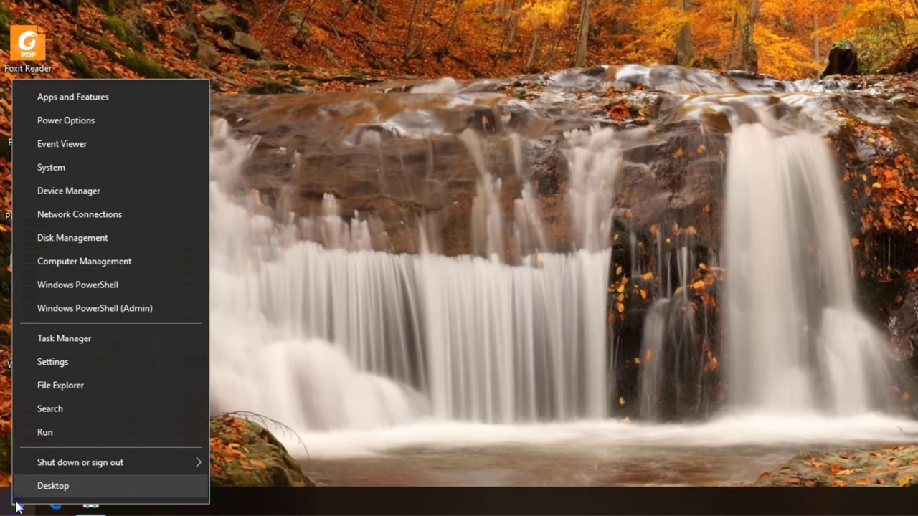
pyautogui.click(65, 433)
pyautogui.click(192, 390)
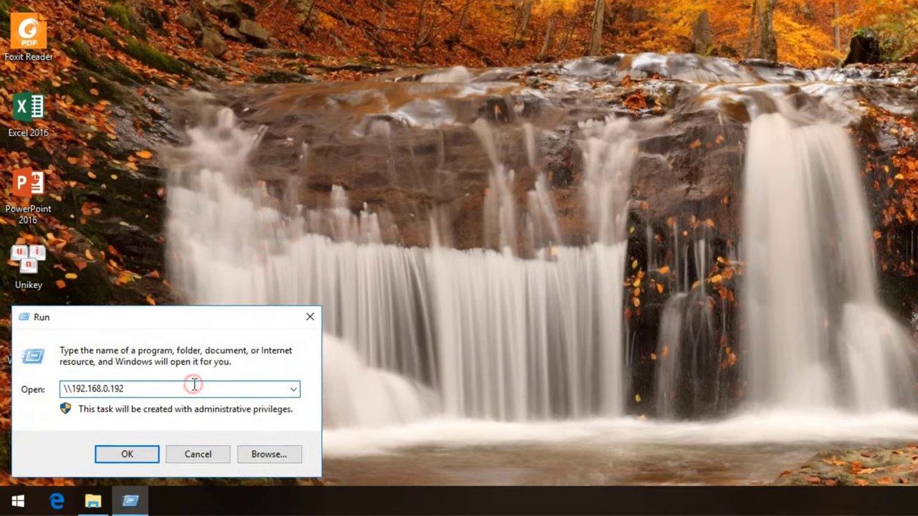
pyautogui.press('BackSpace')
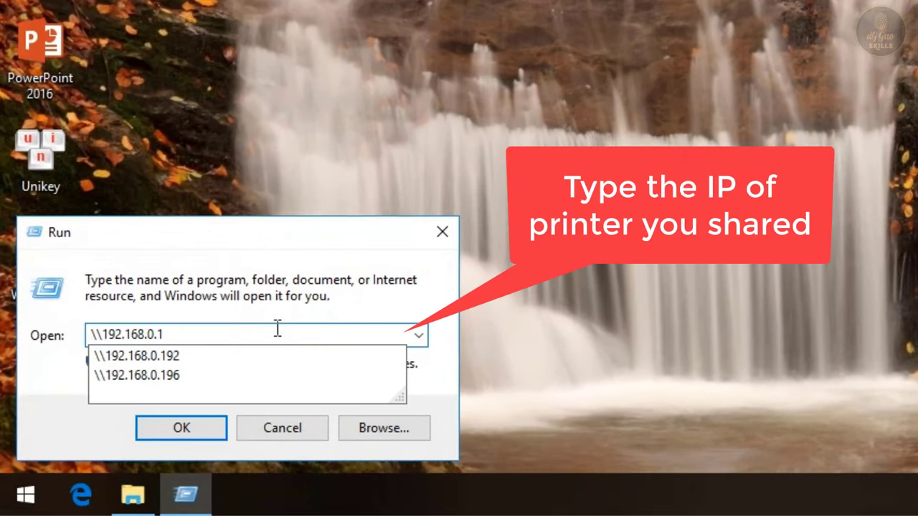
pyautogui.write('81')
pyautogui.press('Return')
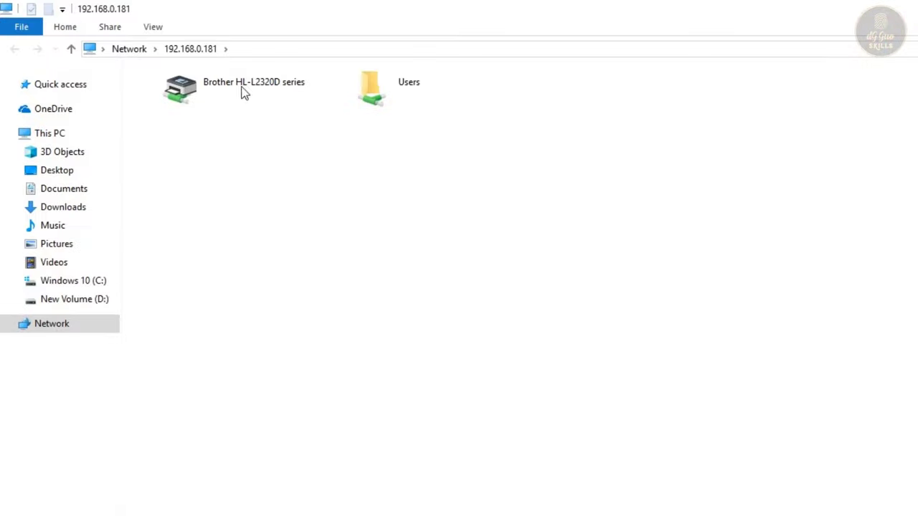
# Connect to the shared Brother HL-L2320D series printer, stop the trust question from showing again, and install its driver
pyautogui.click(239, 85)
pyautogui.rightClick(238, 81)
pyautogui.click(266, 107)
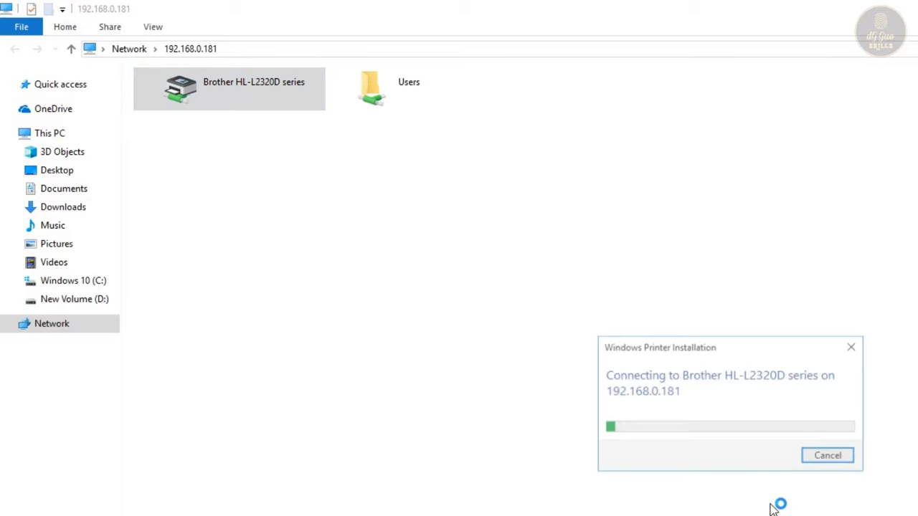
pyautogui.click(641, 432)
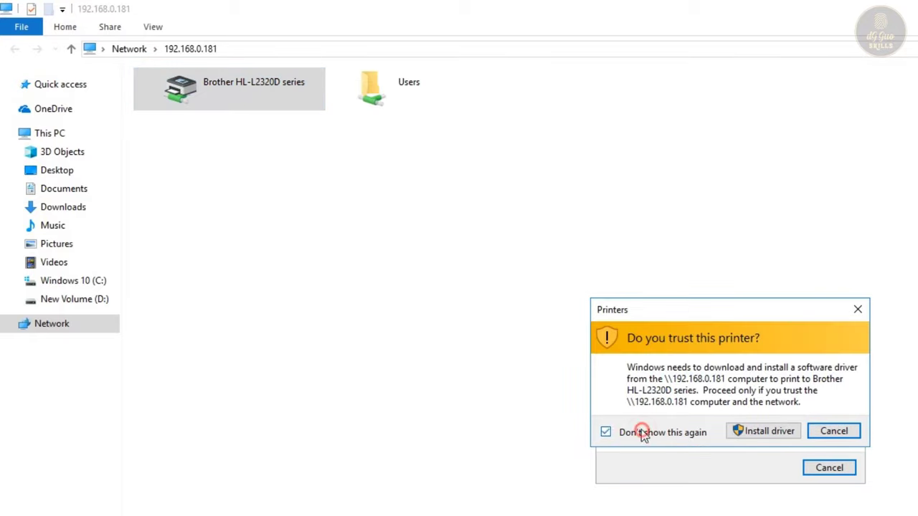
pyautogui.click(742, 432)
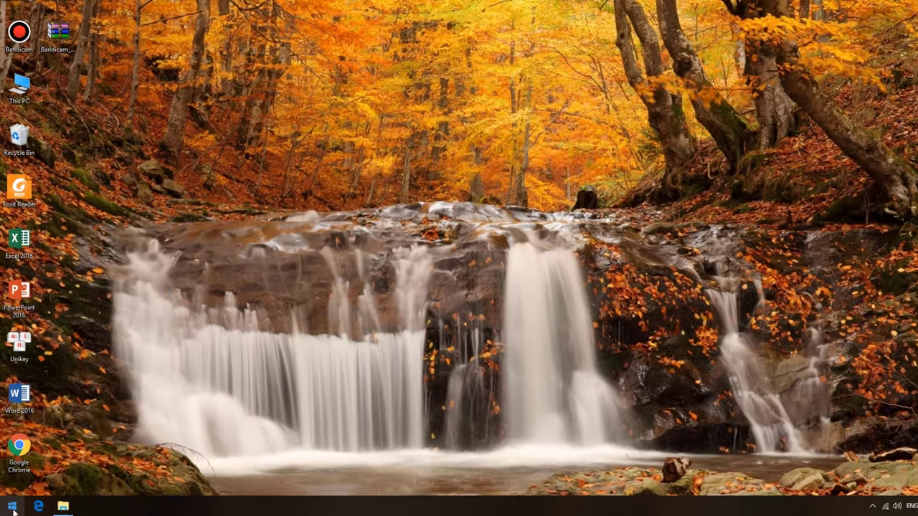
# Open Control Panel, switch it from category to icon view, and open Devices and Printers
pyautogui.click(12, 508)
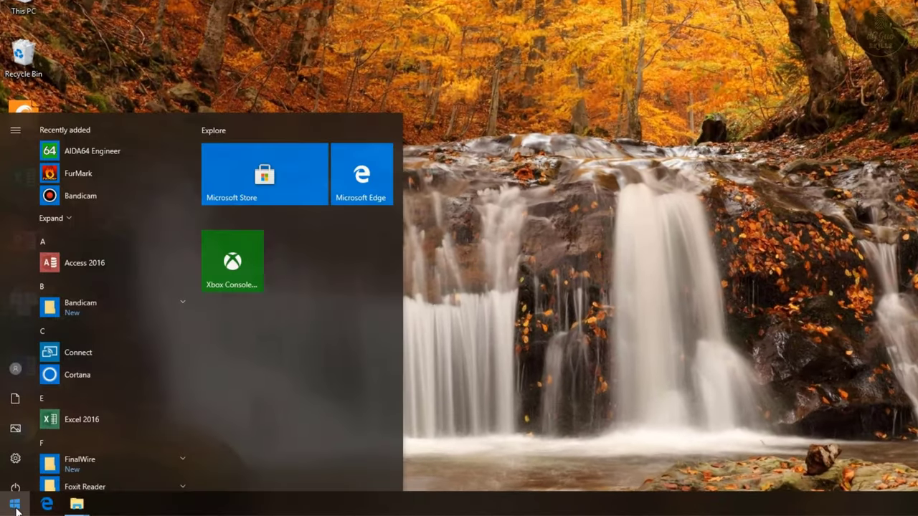
pyautogui.write('cotro')
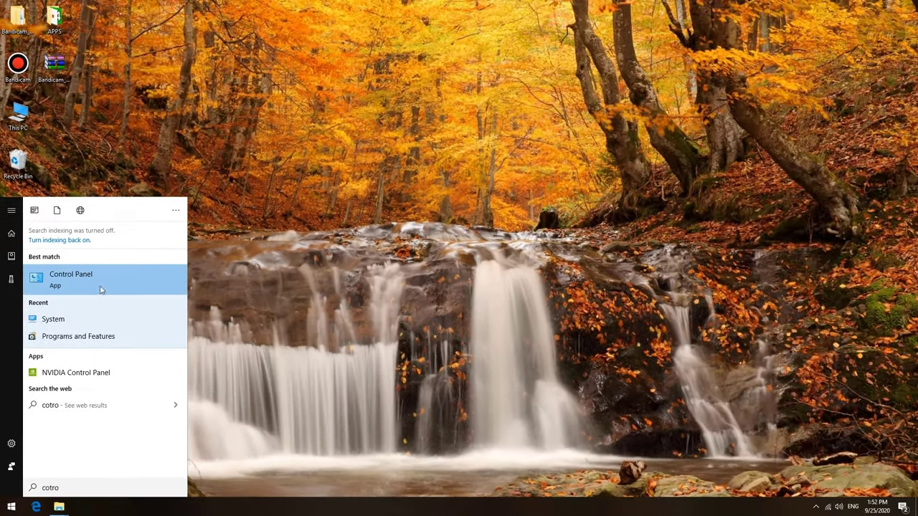
pyautogui.click(134, 209)
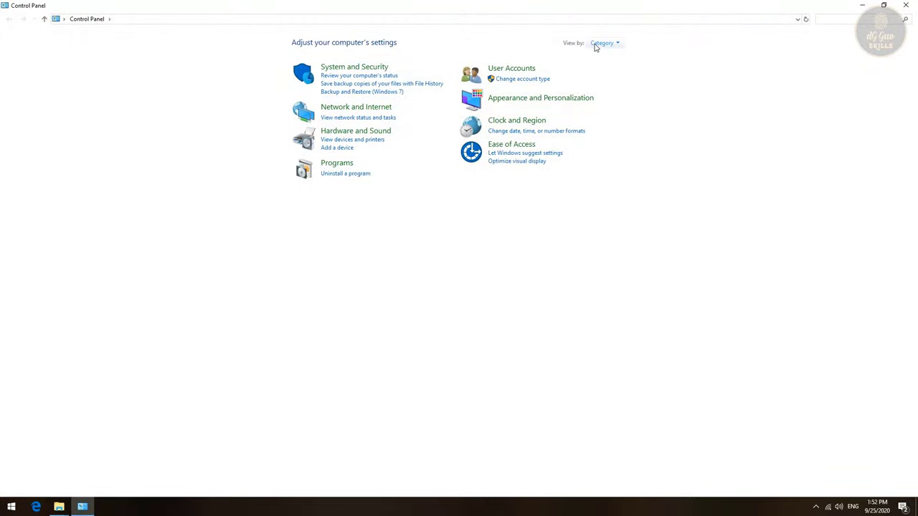
pyautogui.click(599, 44)
pyautogui.click(611, 69)
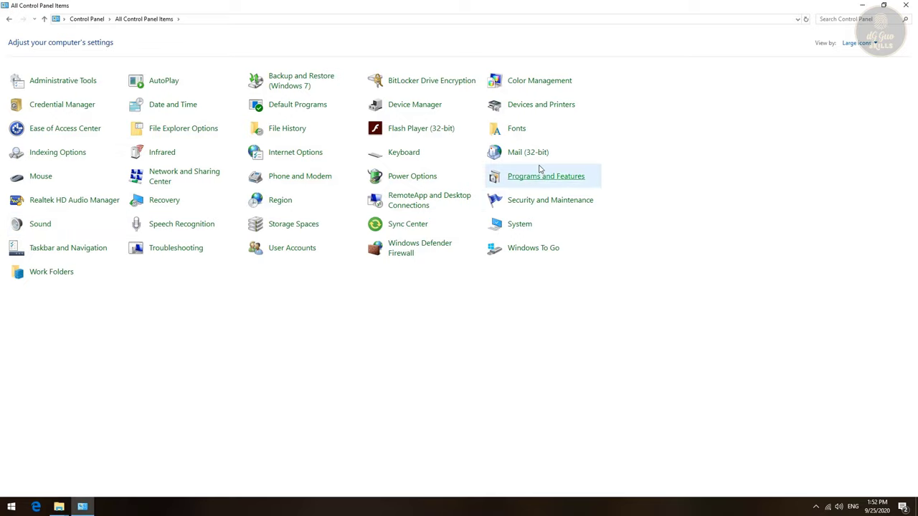
pyautogui.click(531, 107)
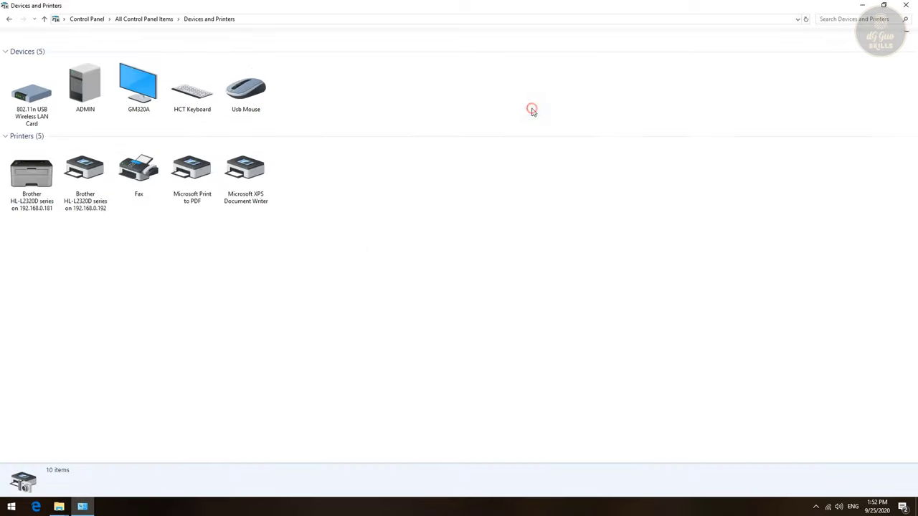
# Set the Brother HL-L2320D series printer on 192.168.0.181 as the default printer, accepting that Windows stops managing the default
pyautogui.click(31, 188)
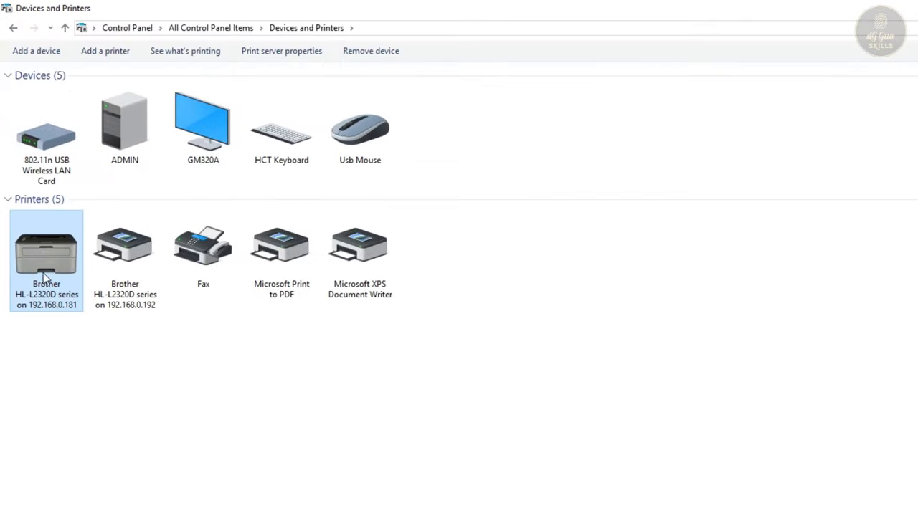
pyautogui.rightClick(41, 273)
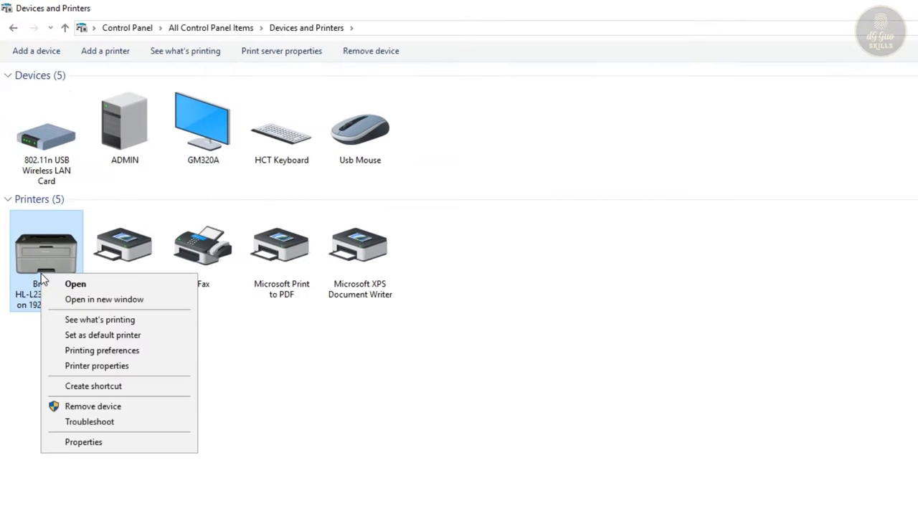
pyautogui.click(106, 340)
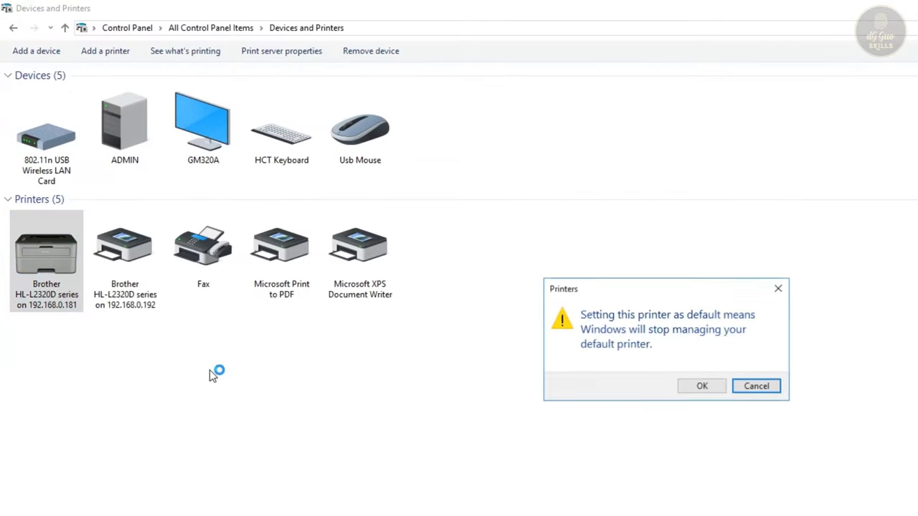
pyautogui.click(698, 385)
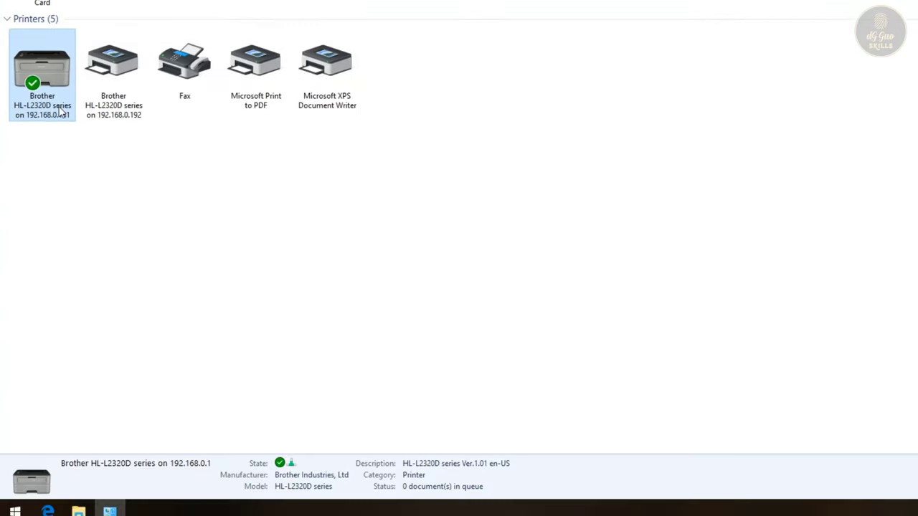
# Review the sharing settings in the properties of the Brother printer on 192.168.0.181, and close the properties window
pyautogui.rightClick(49, 265)
pyautogui.click(85, 152)
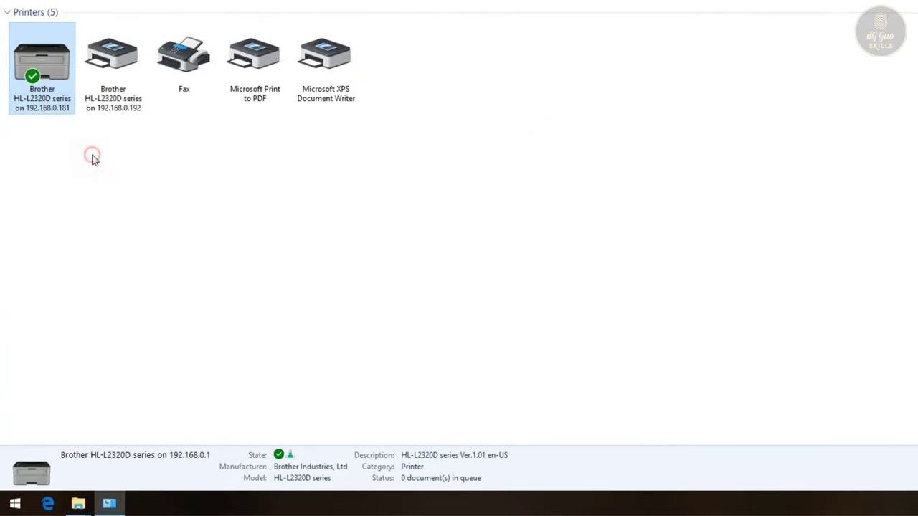
pyautogui.click(149, 181)
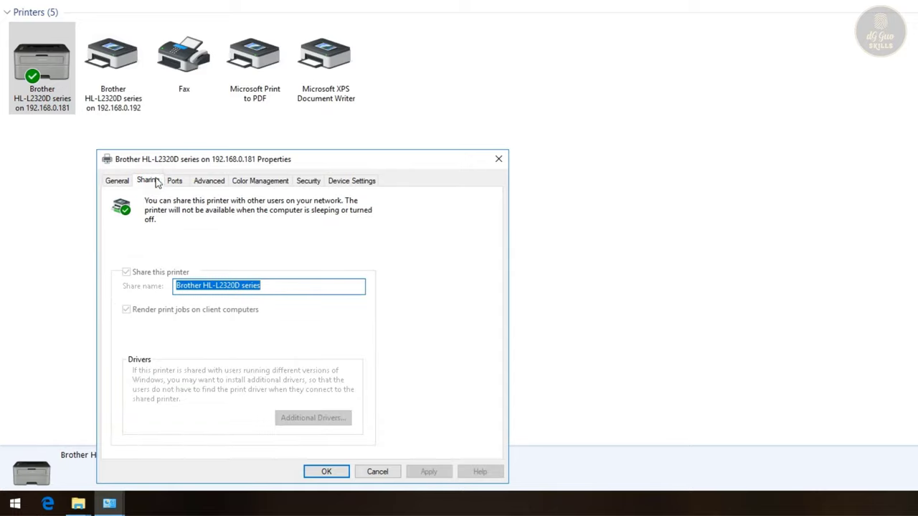
pyautogui.click(500, 161)
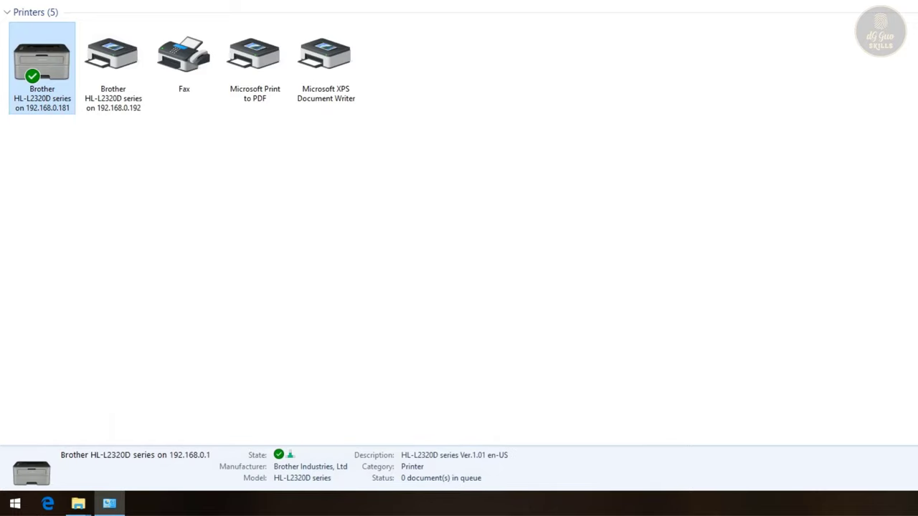